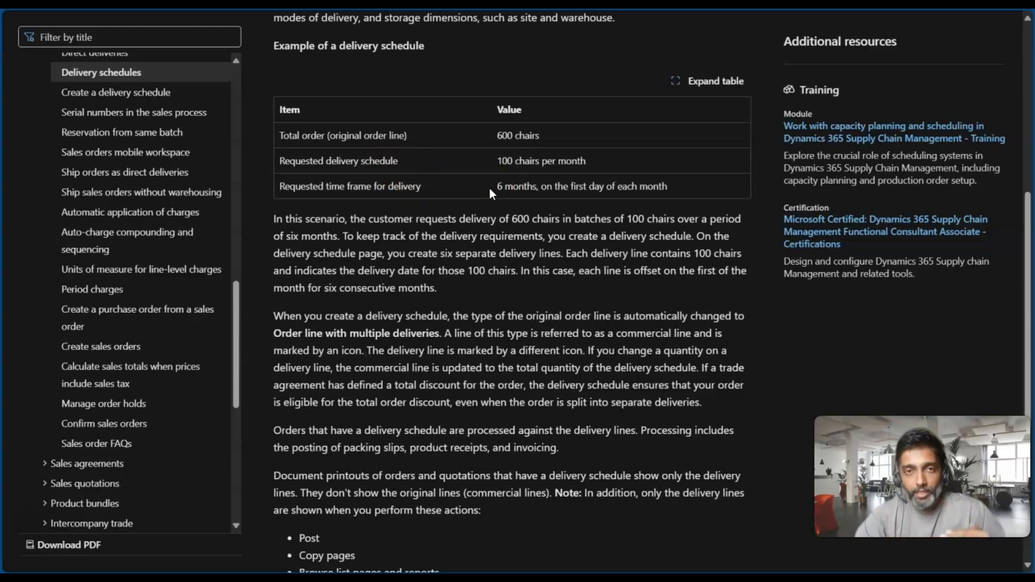
Highlight the requested delivery time frame in the example delivery schedule and switch to the PowerPoint slide show
click(525, 186)
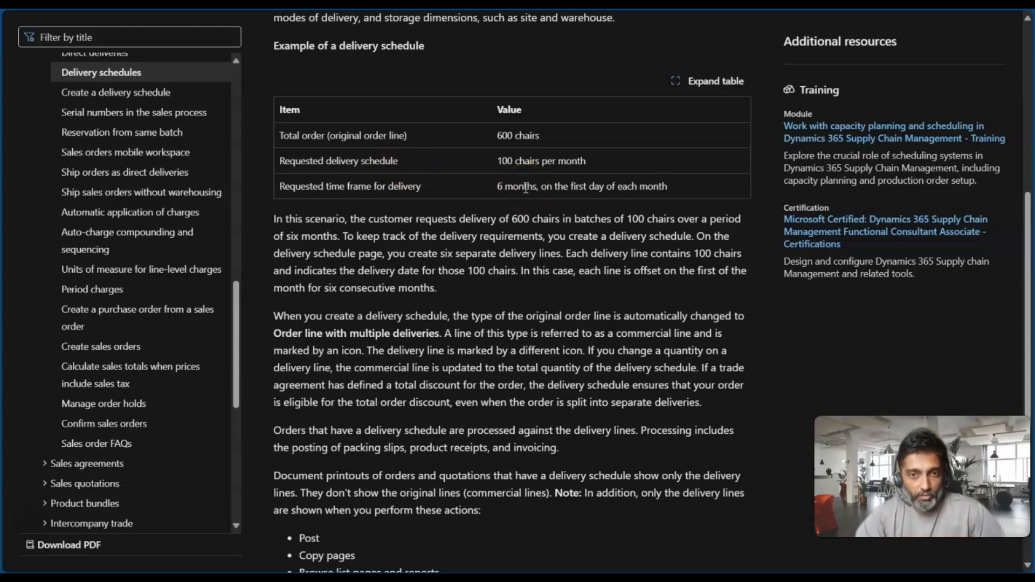
drag(495, 187, 668, 189)
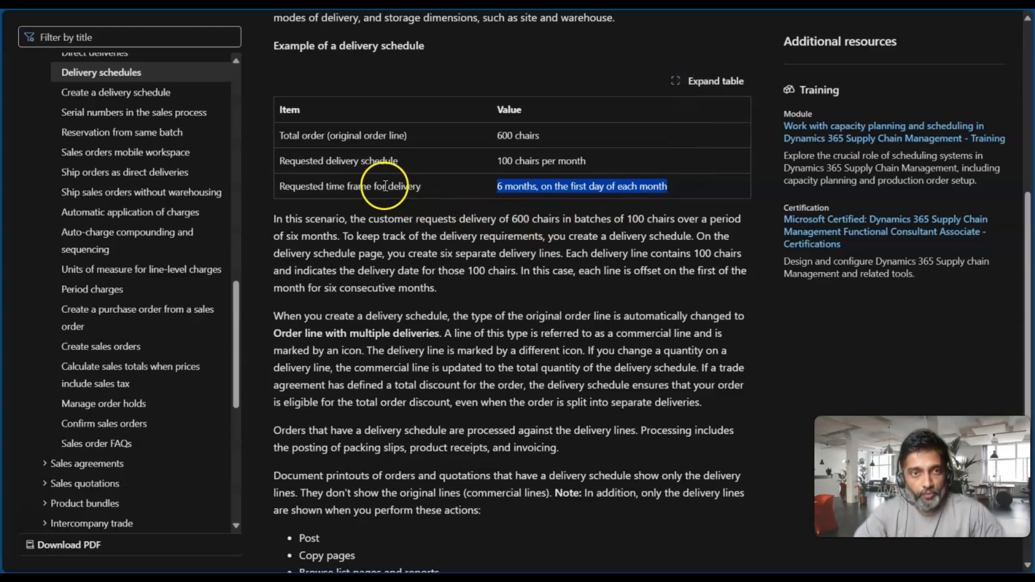
key(alt+Tab)
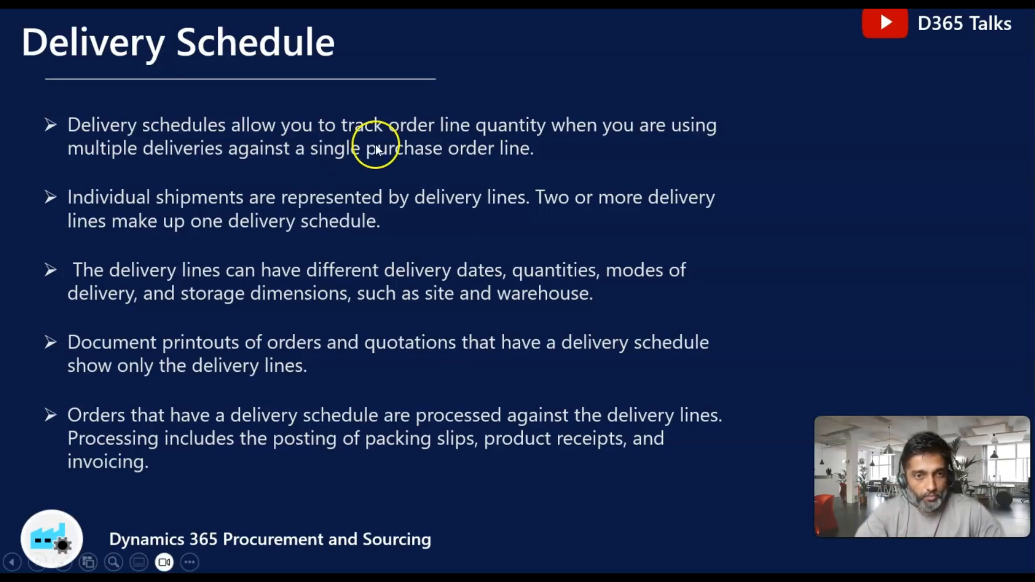
Switch to the All purchase orders page in Finance and Operations
key(alt+Tab)
key(Tab)
key(Tab)
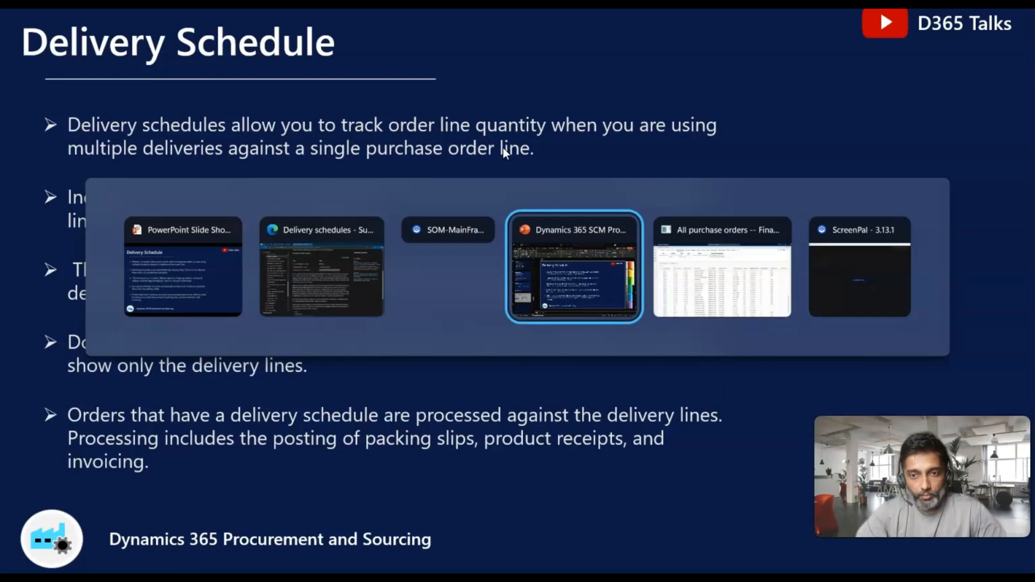
key(Tab)
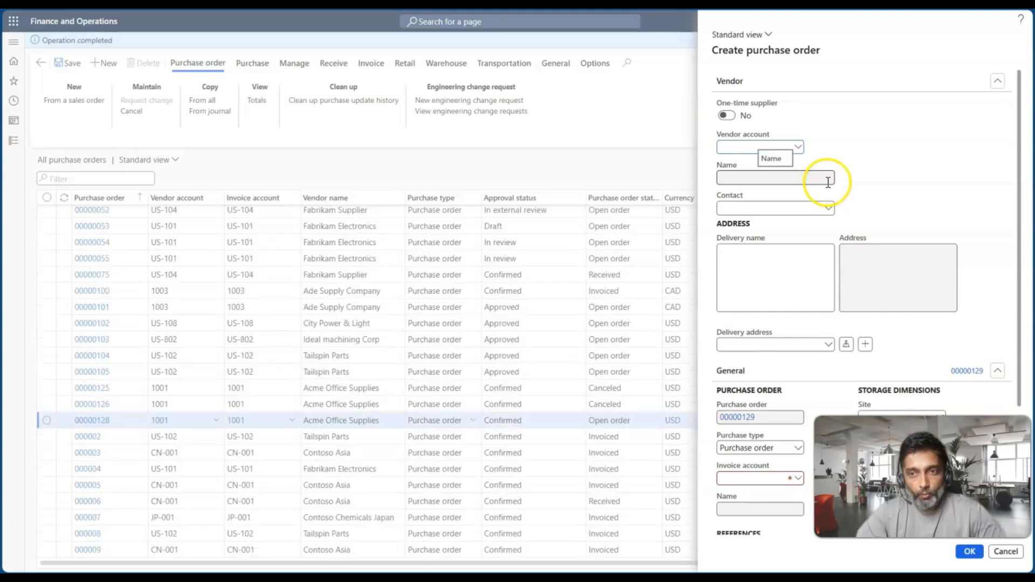
Create the purchase order for vendor account 1001, Acme Office Supplies, with warehouse 11
click(798, 146)
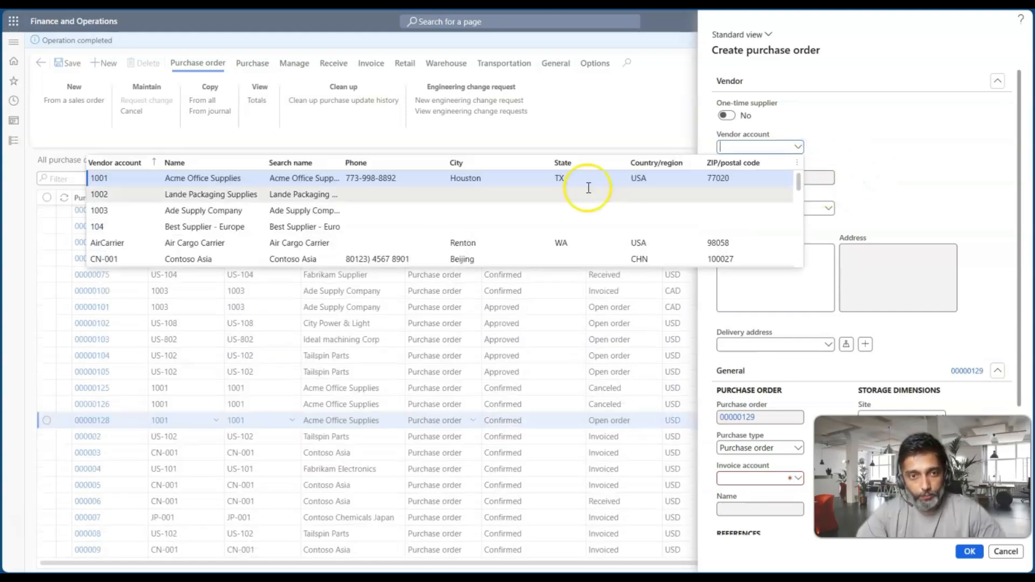
click(441, 183)
scroll(834, 338, down, 3)
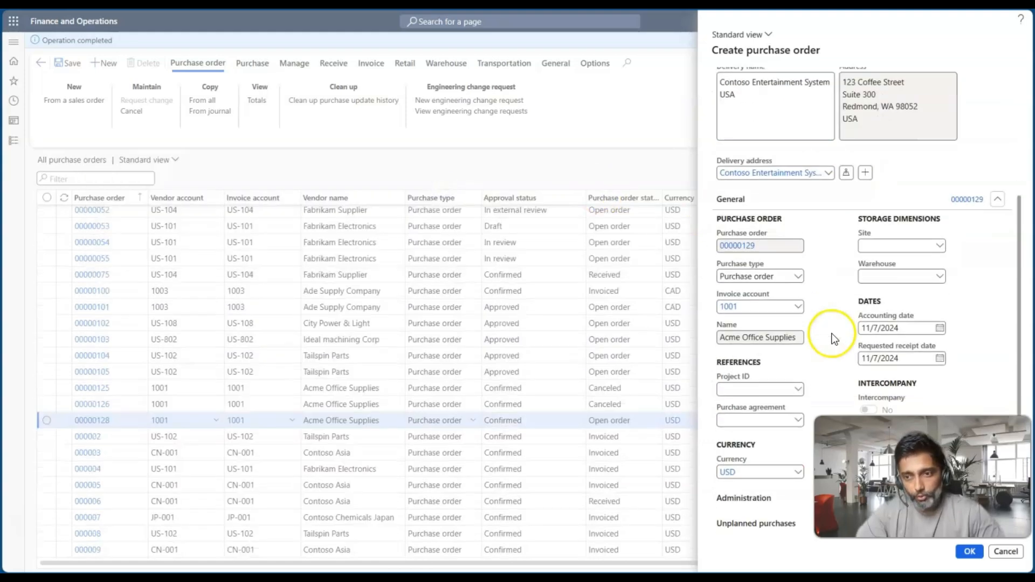
click(871, 278)
text(11)
key(Tab)
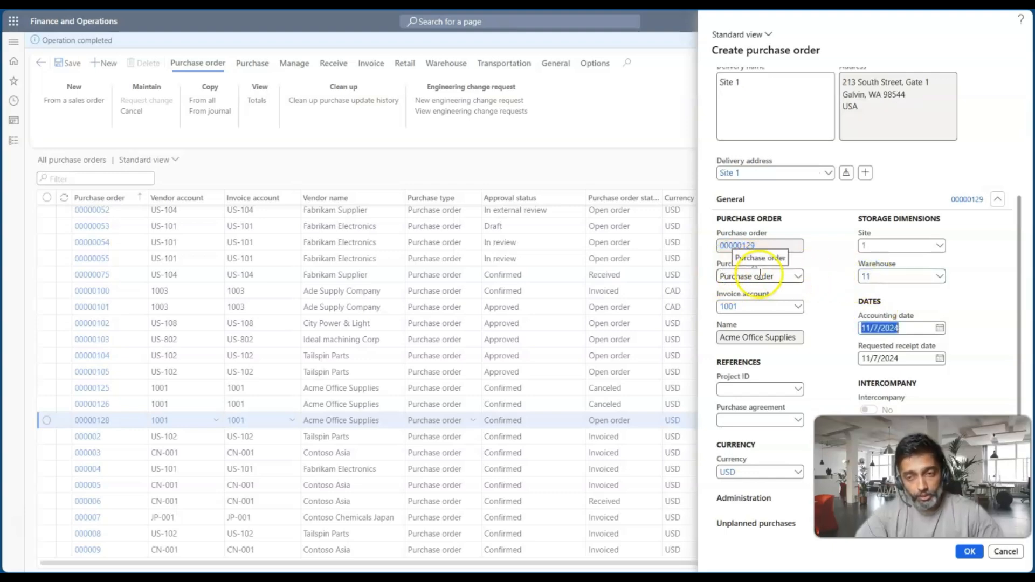
click(969, 555)
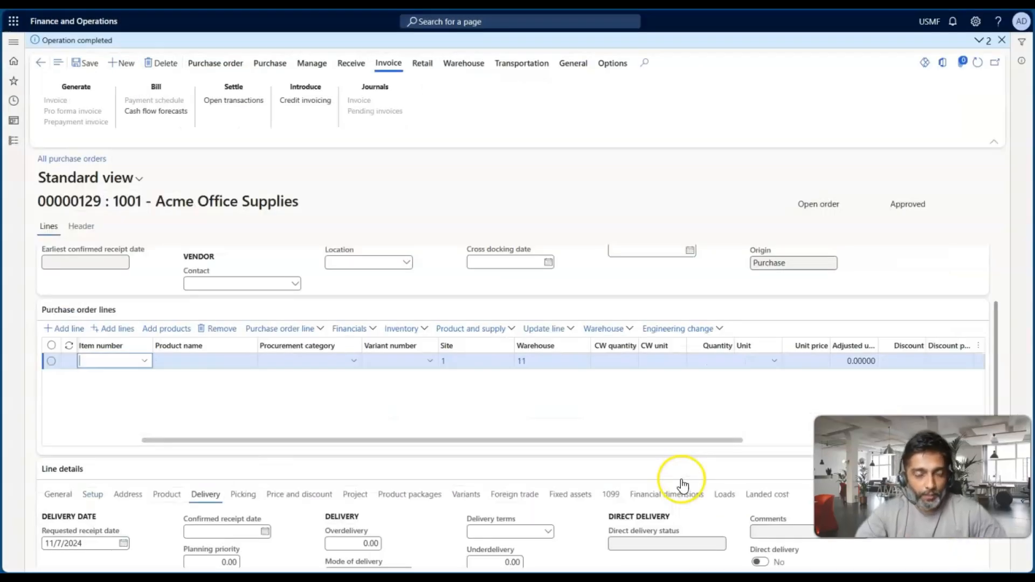
Select item 1000, Surface Pro 128 GB, on the purchase order line and set its quantity to 600
click(147, 362)
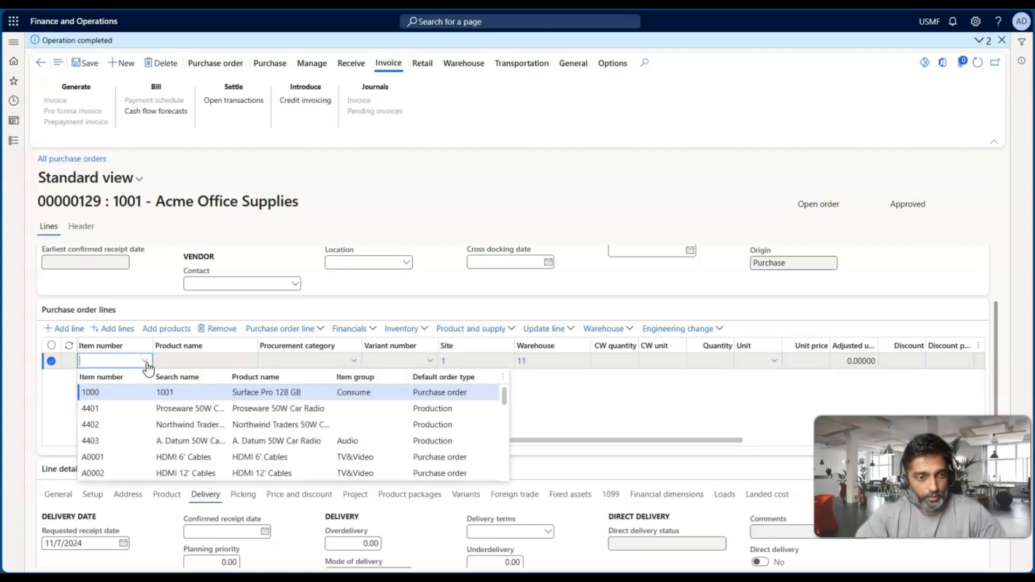
click(147, 395)
scroll(305, 395, right, 5)
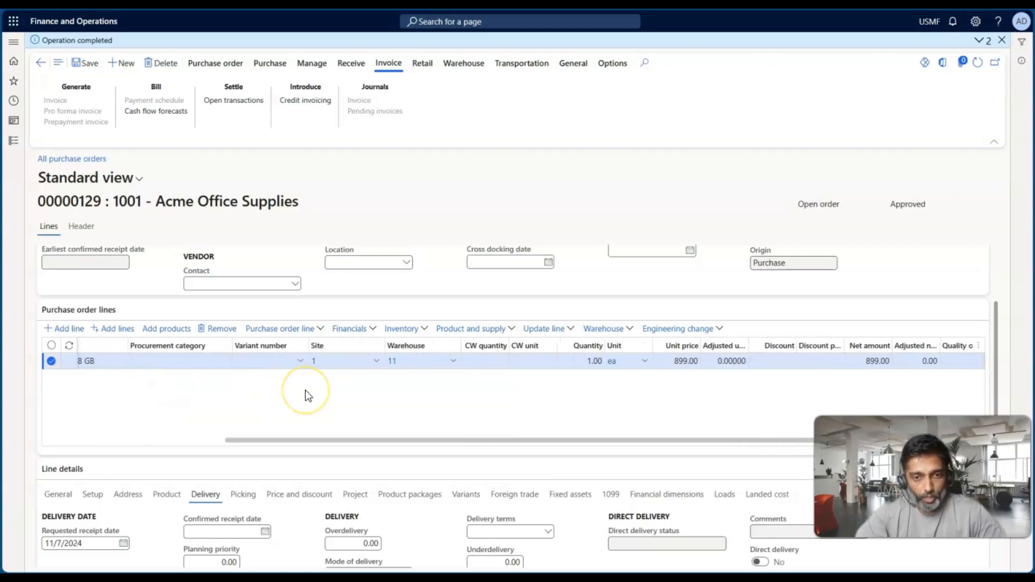
click(450, 363)
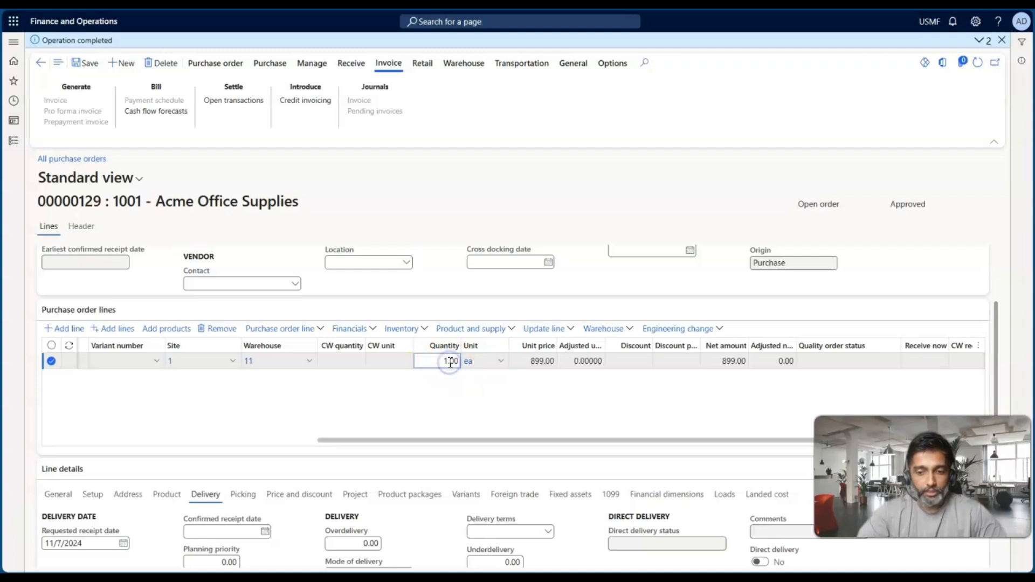
key(BackSpace)
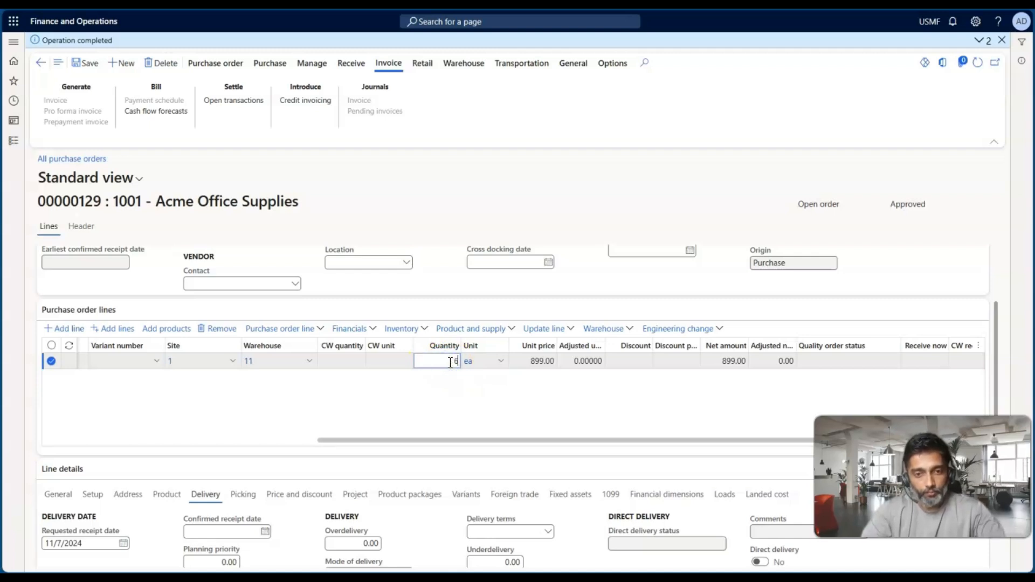
text(6)
key(Tab)
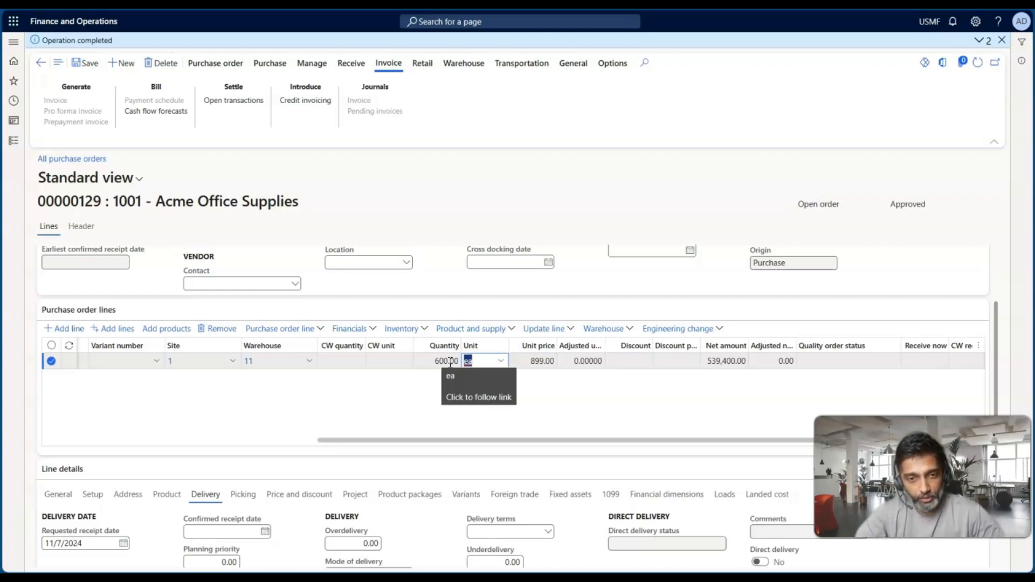
Open a new delivery schedule for the item 1000 purchase order line
scroll(355, 393, left, 3)
scroll(355, 397, left, 5)
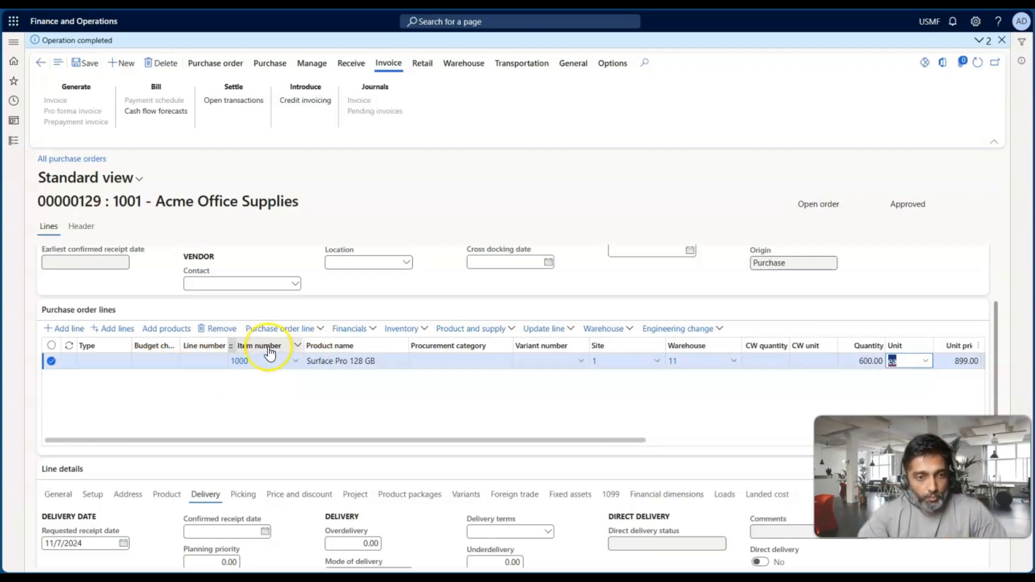
click(308, 329)
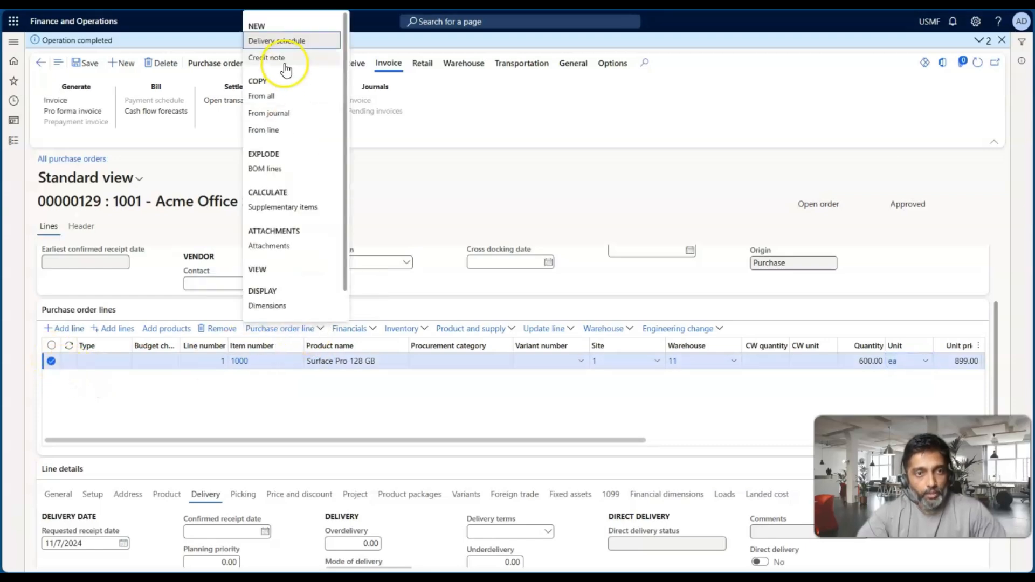
click(273, 44)
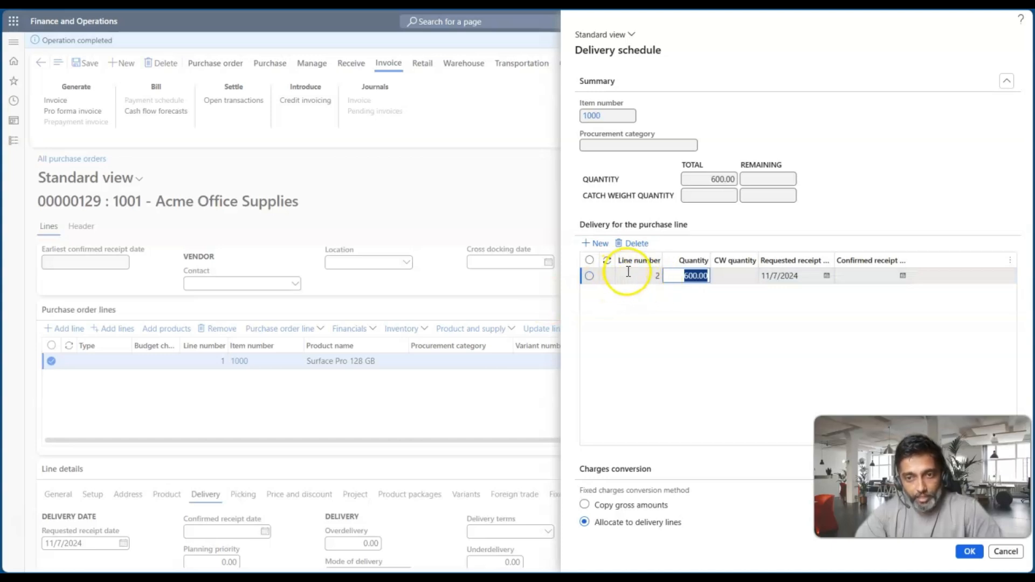
drag(633, 274, 670, 275)
click(671, 366)
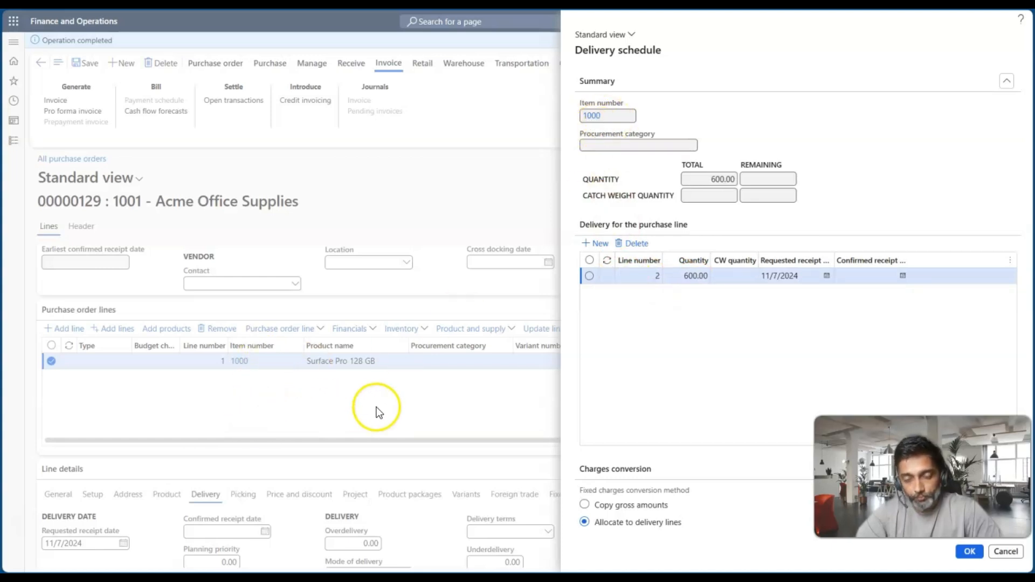
Set the first delivery line's quantity to 200 and its requested receipt date to 12/2/2024
click(686, 276)
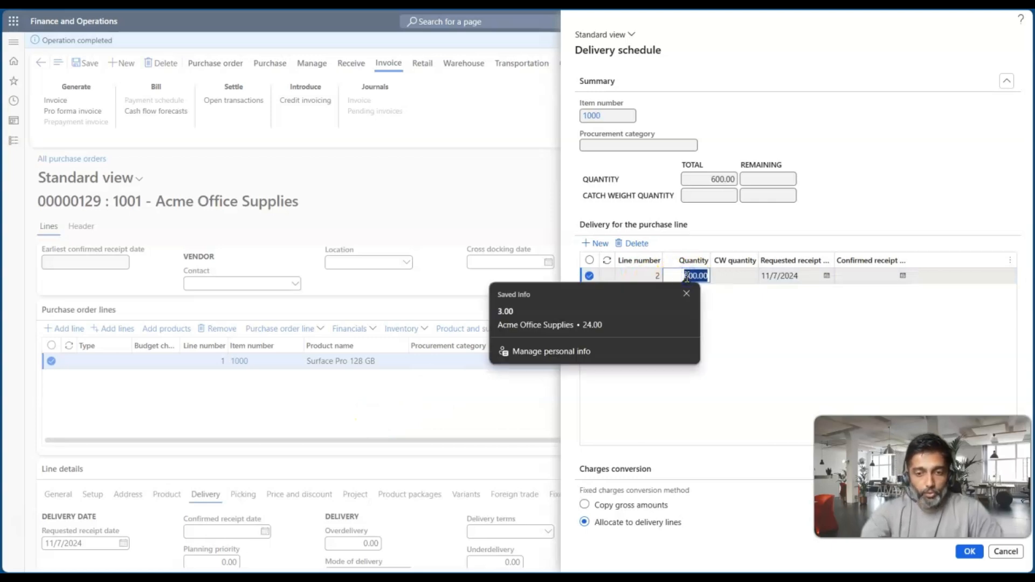
text(200)
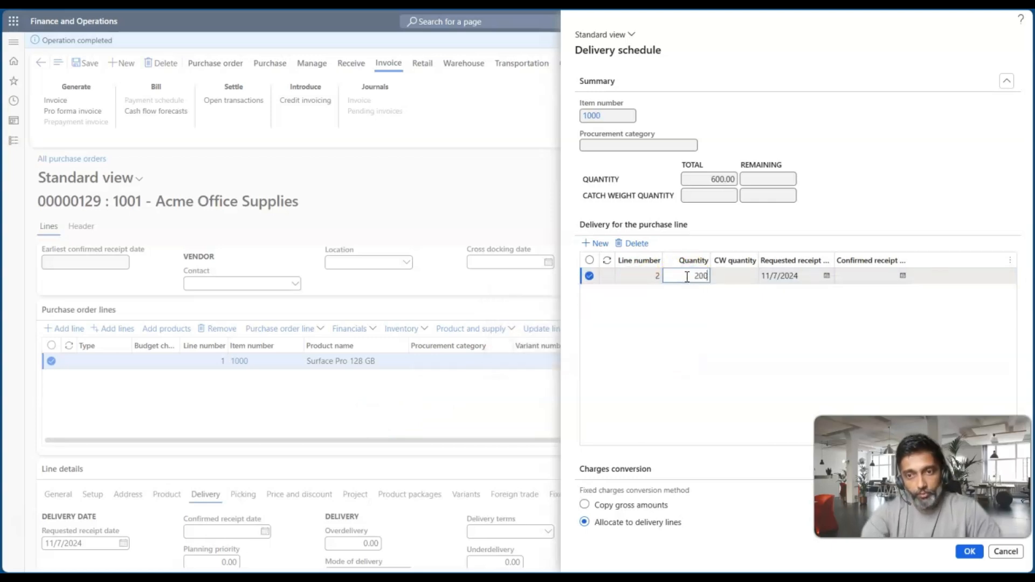
key(Tab)
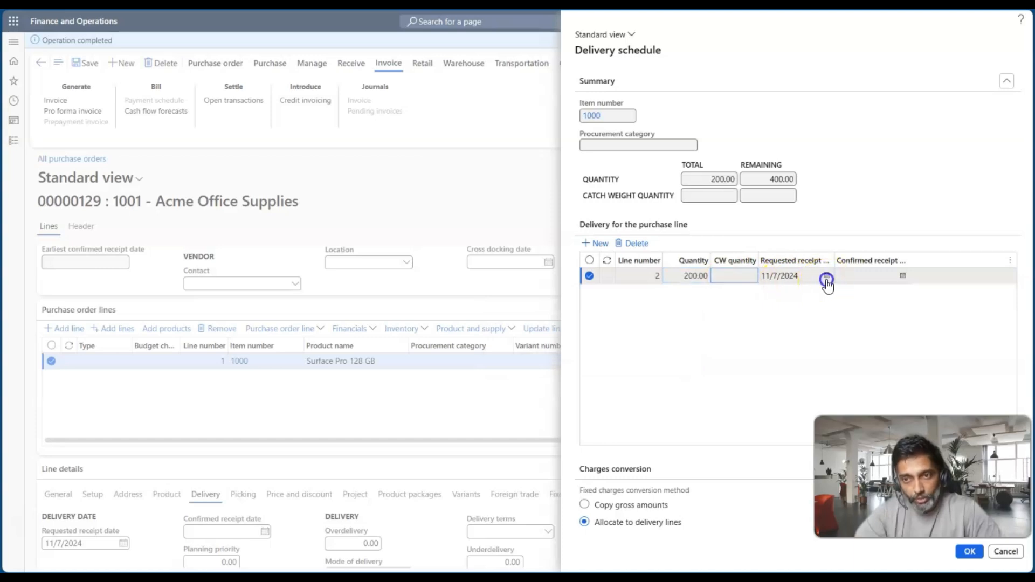
click(826, 278)
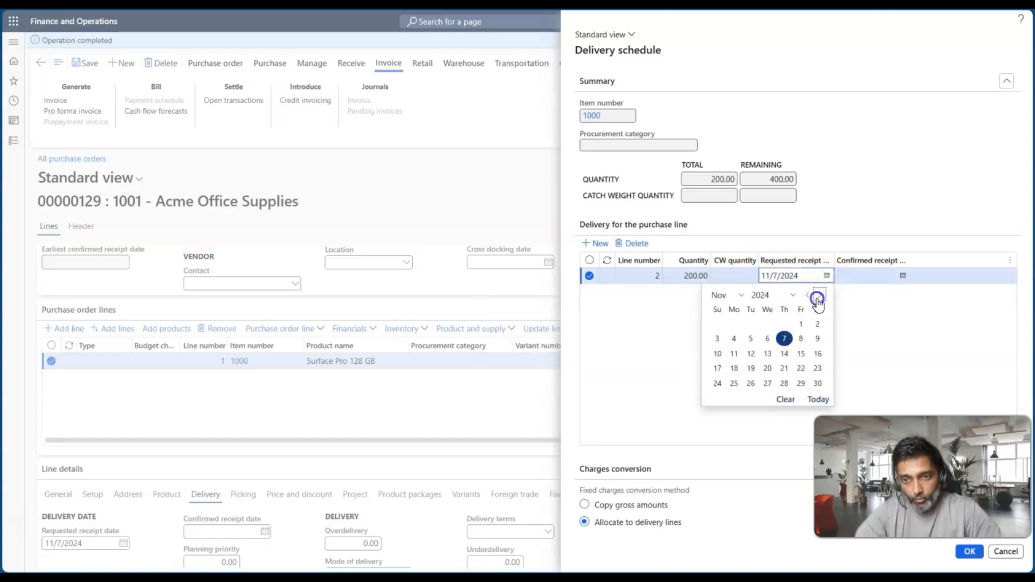
click(818, 297)
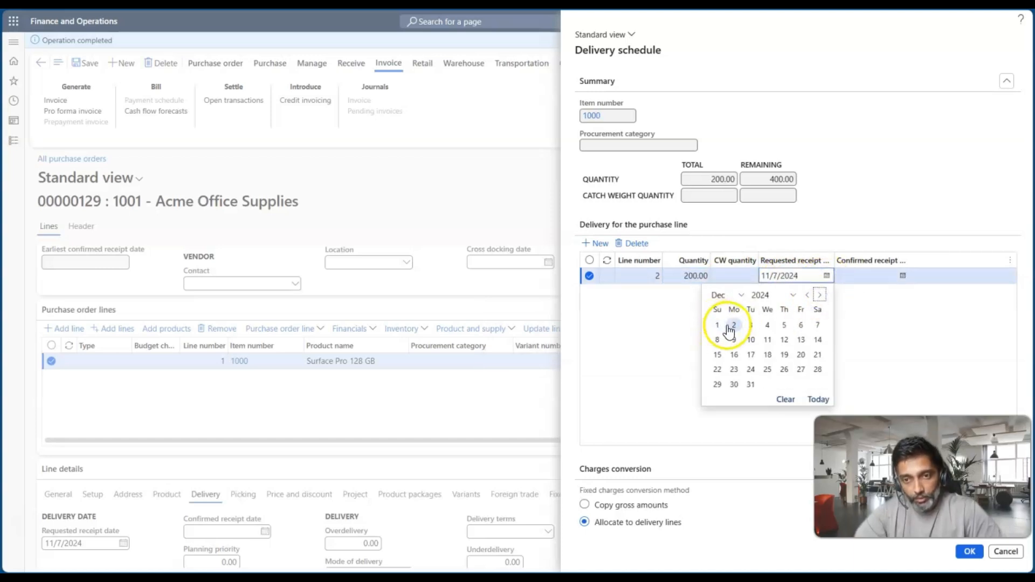
click(729, 327)
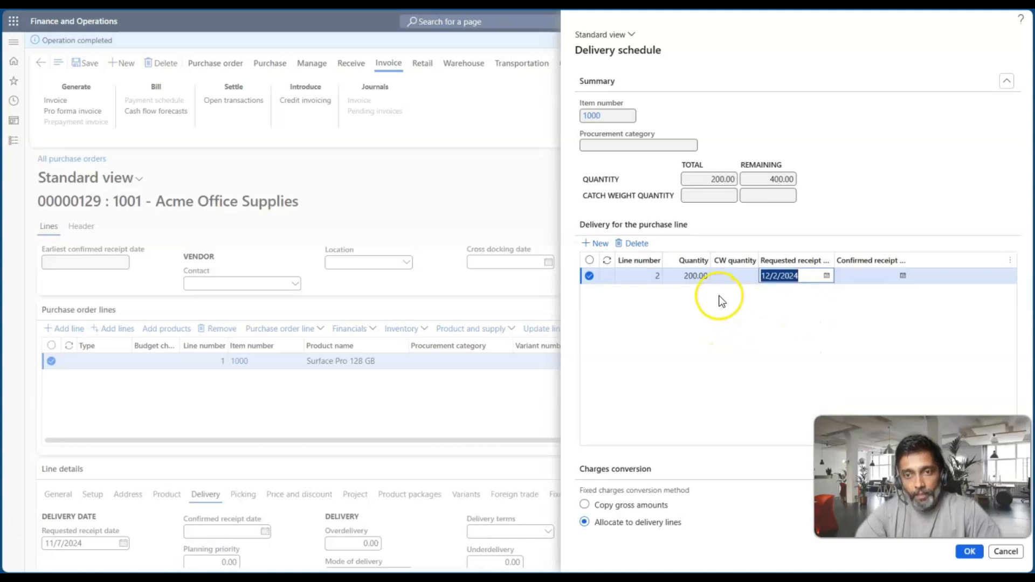
Add a second delivery line with a quantity of 100 and a requested receipt date of 1/1/2025
click(597, 244)
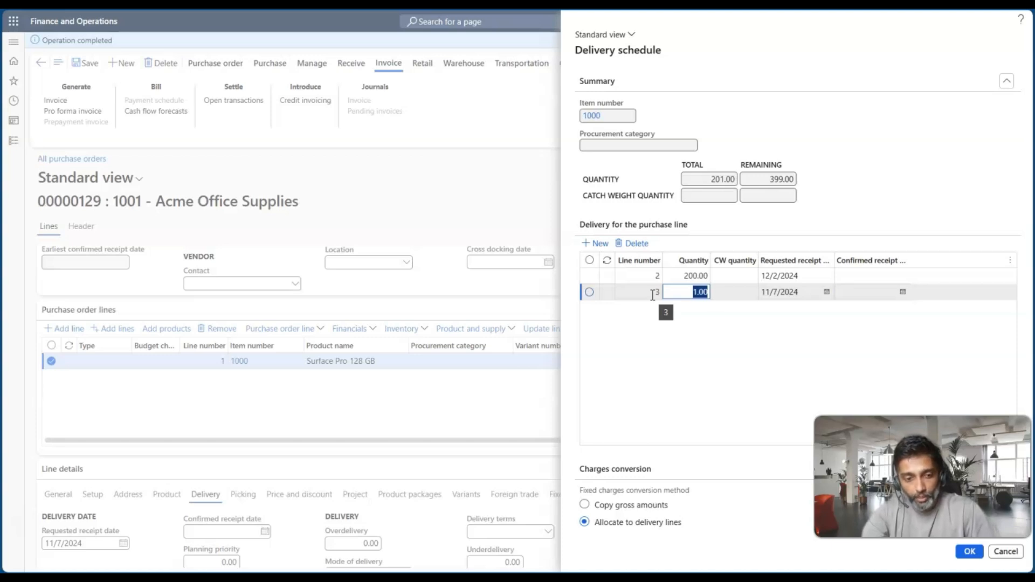
text(100)
key(Tab)
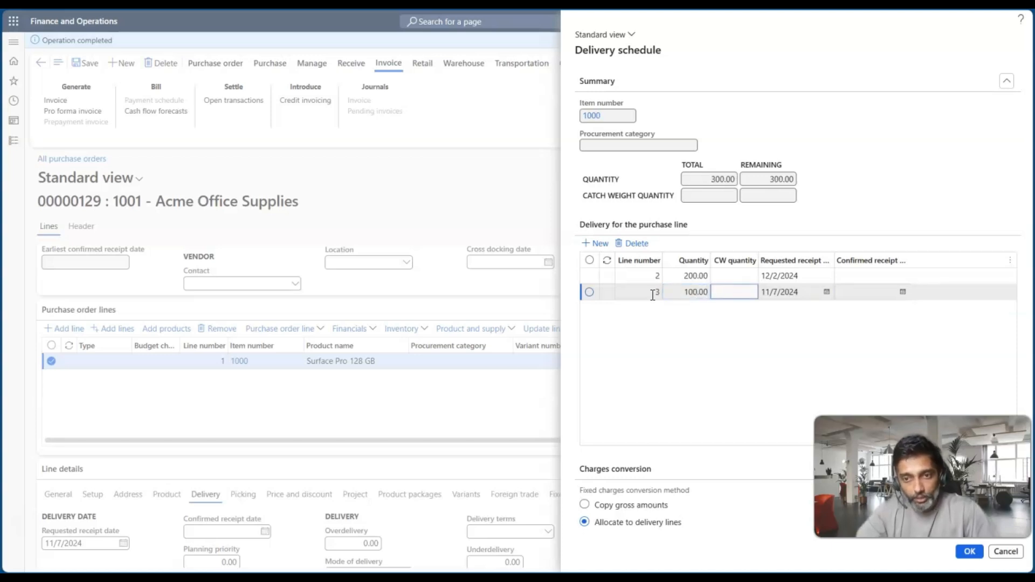
click(826, 291)
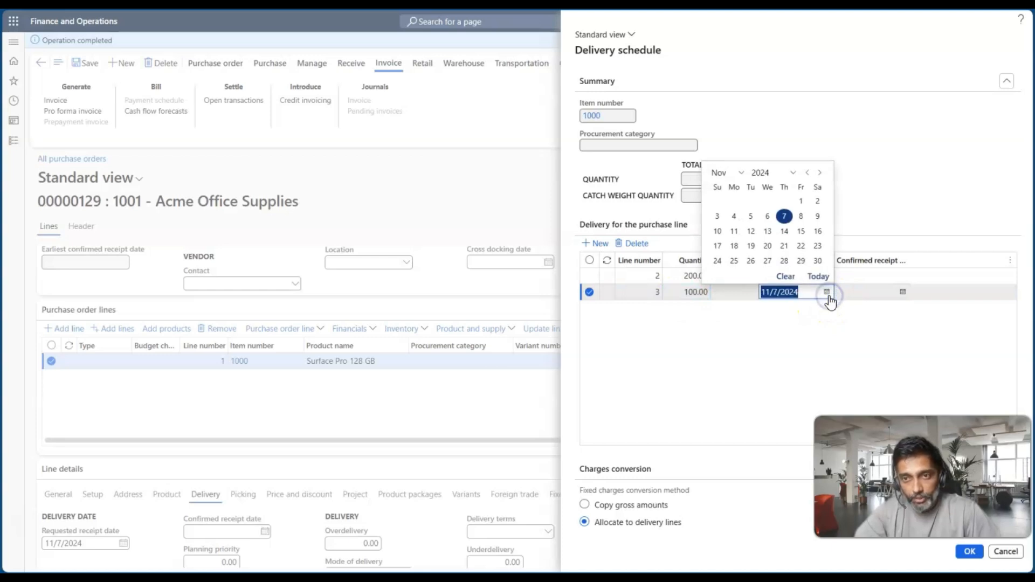
click(819, 173)
click(819, 174)
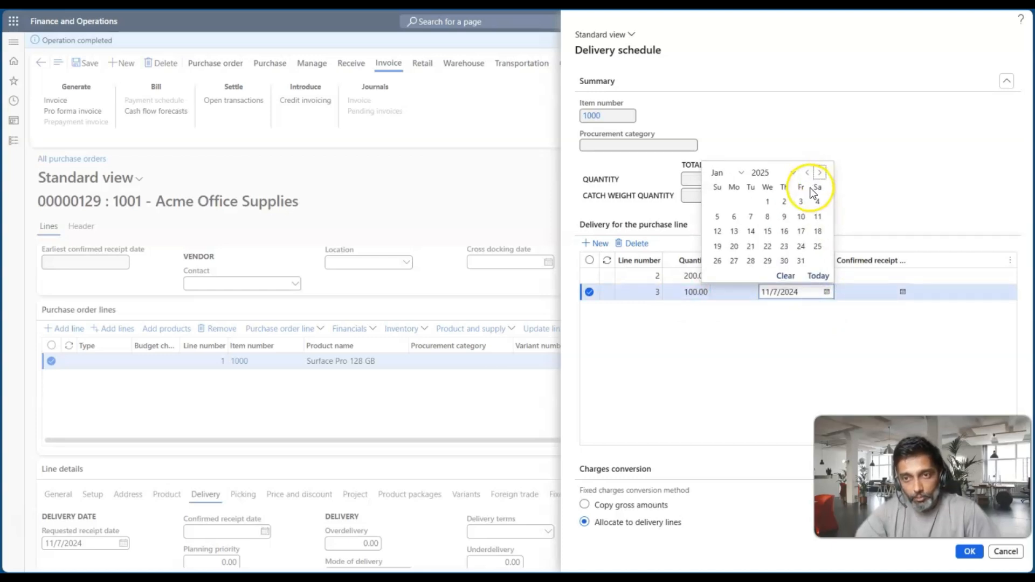
click(767, 202)
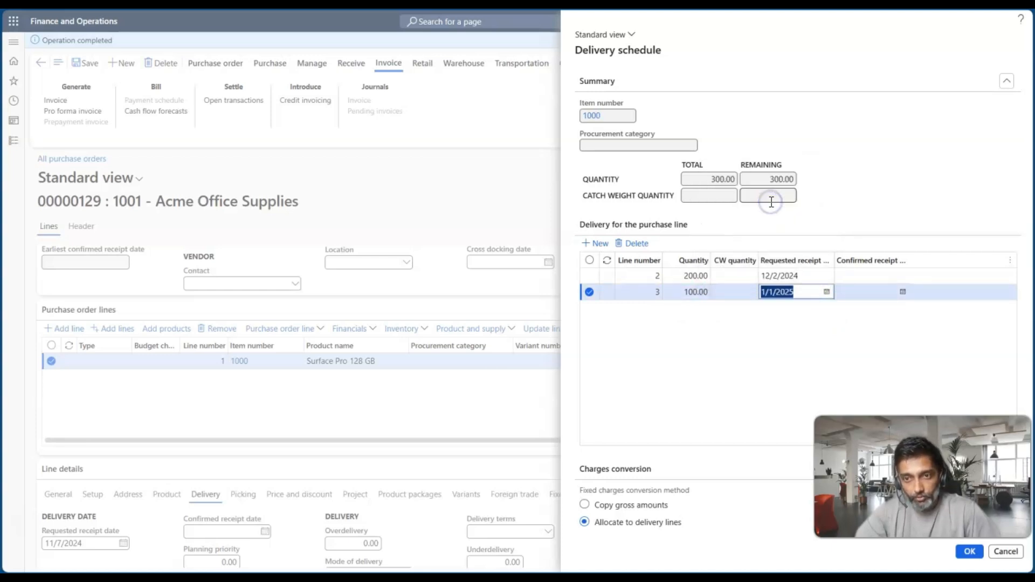
Add a third delivery line with a quantity of 300 and a requested receipt date of 2/13/2025
key(alt+n)
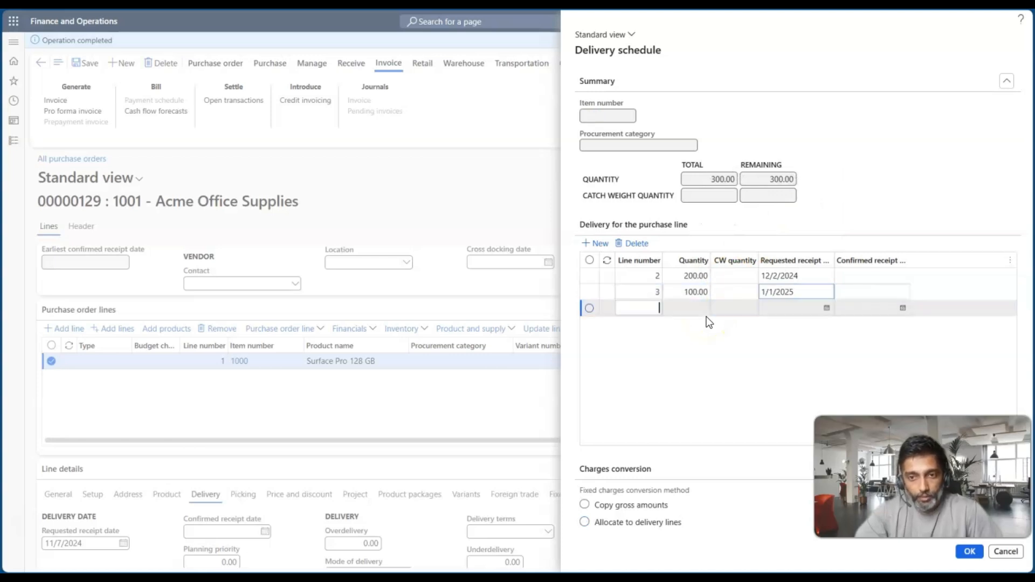
click(667, 315)
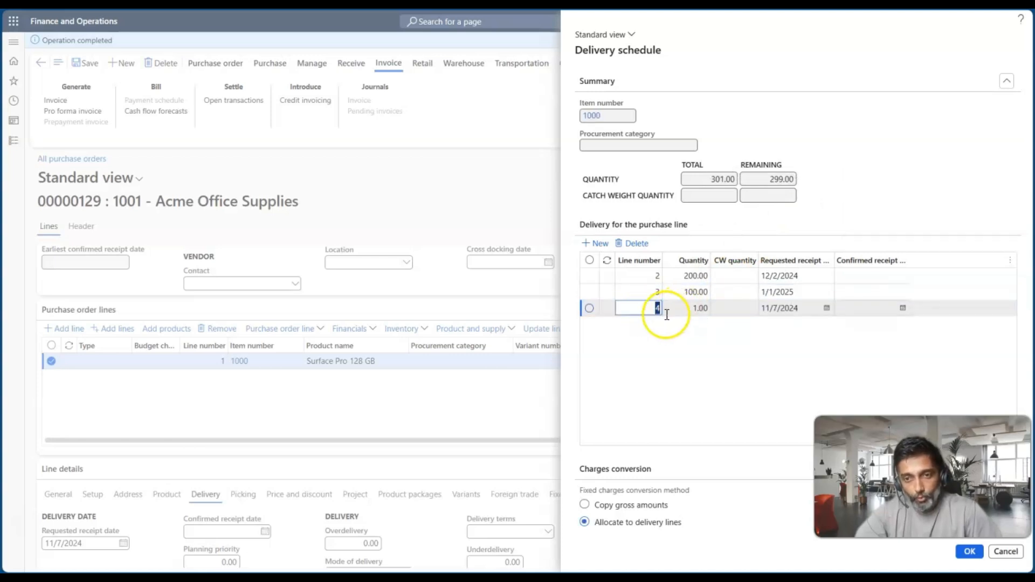
click(694, 308)
text(300)
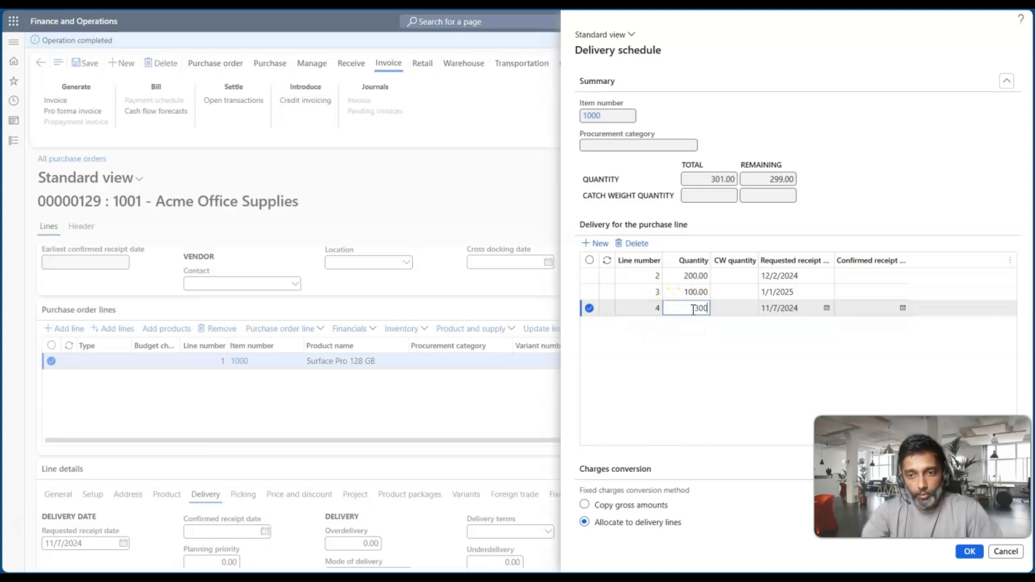
key(Tab)
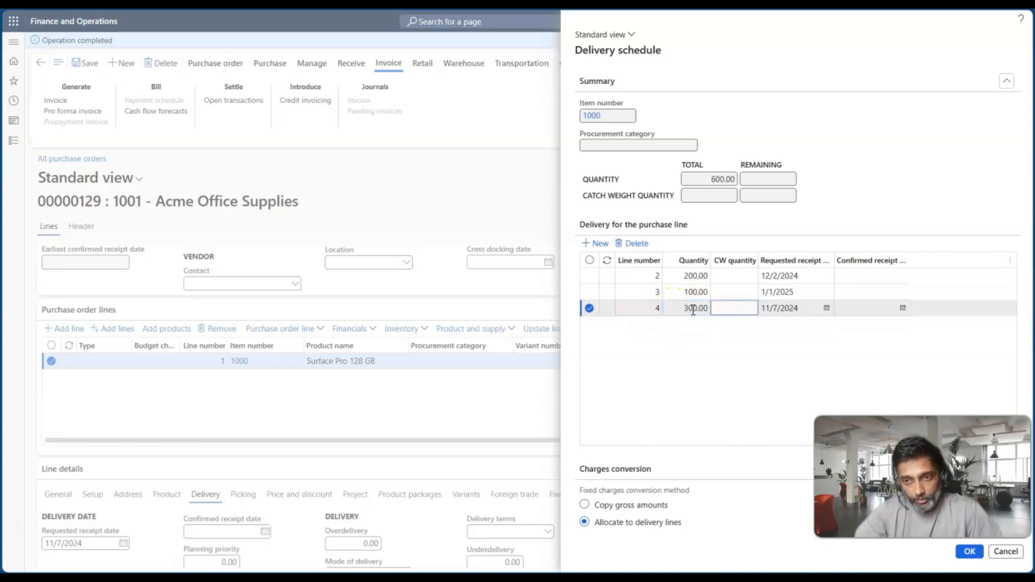
click(827, 309)
click(822, 188)
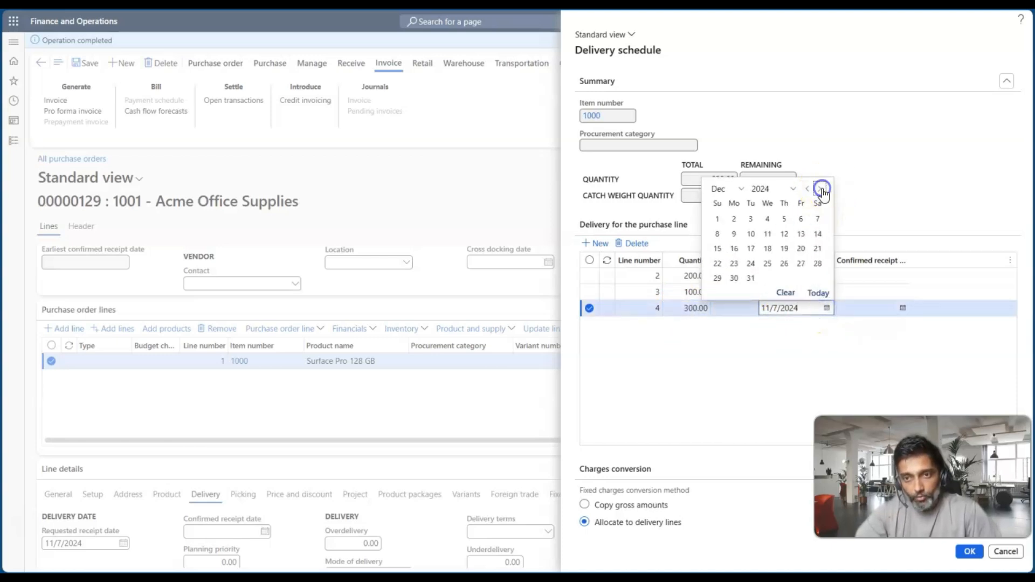
click(822, 188)
click(820, 188)
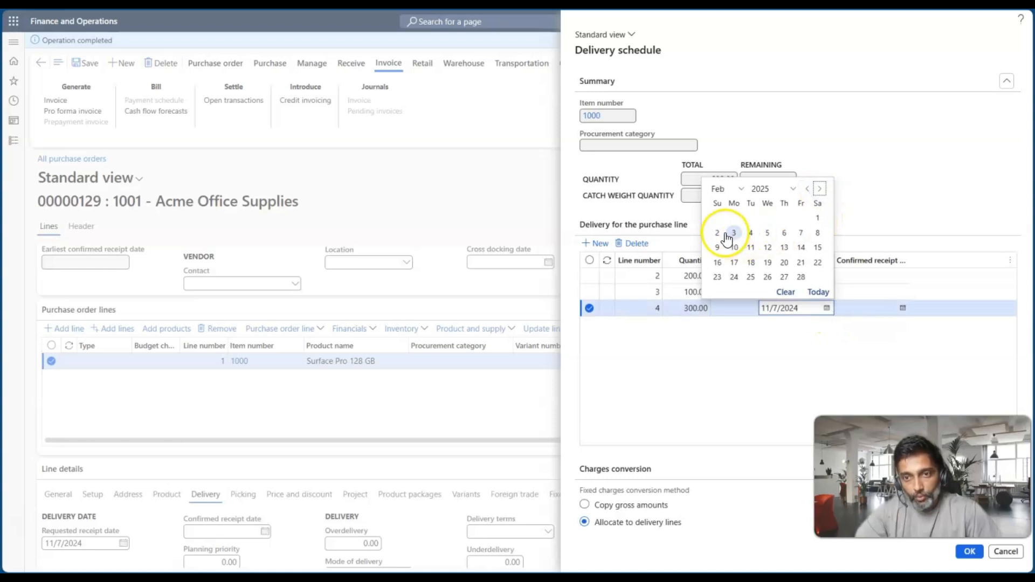
click(783, 247)
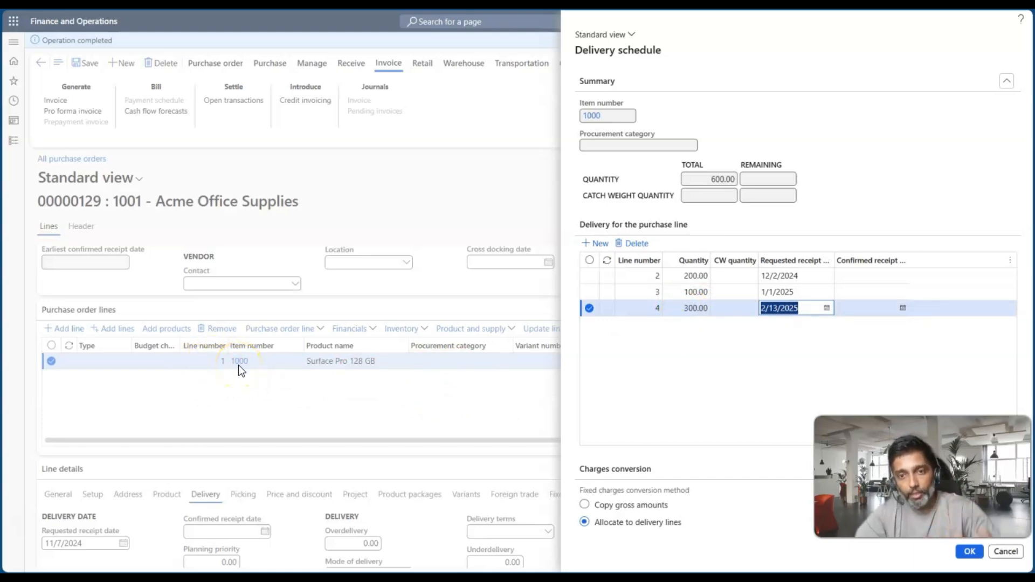
Set the third delivery line's quantity to 320 and apply the delivery schedule, agreeing to update the order line
click(696, 308)
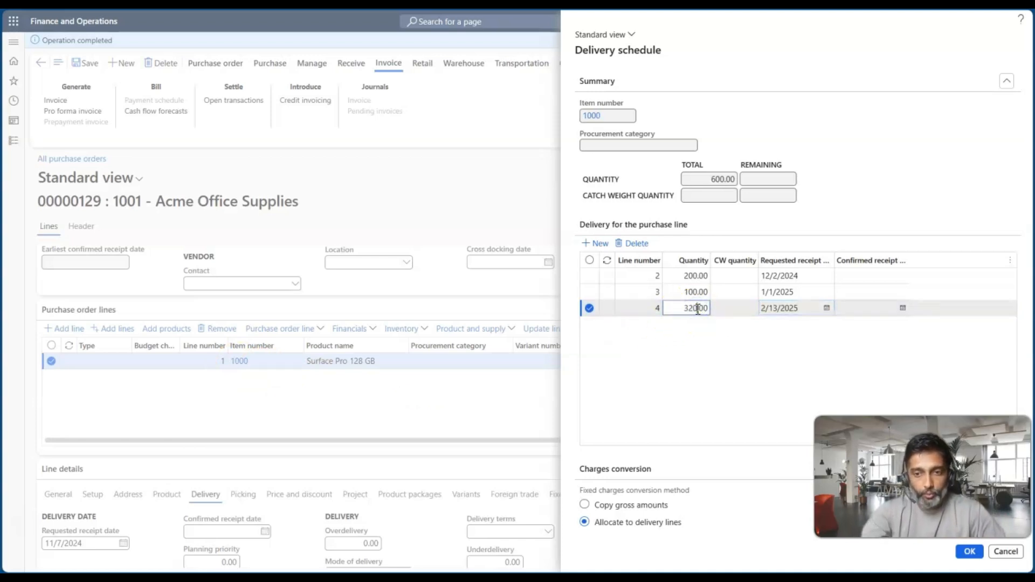
key(Tab)
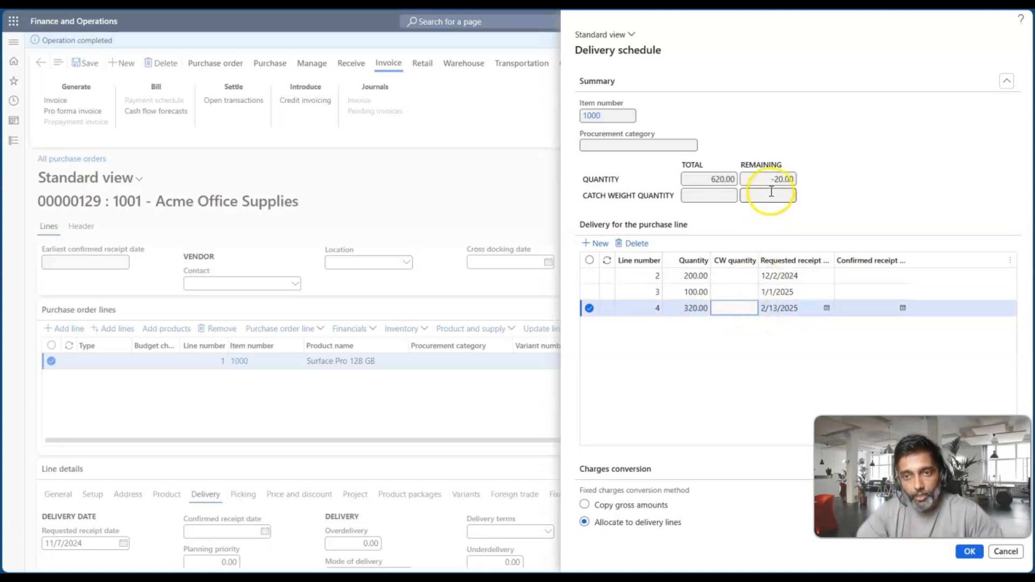
drag(770, 179, 795, 180)
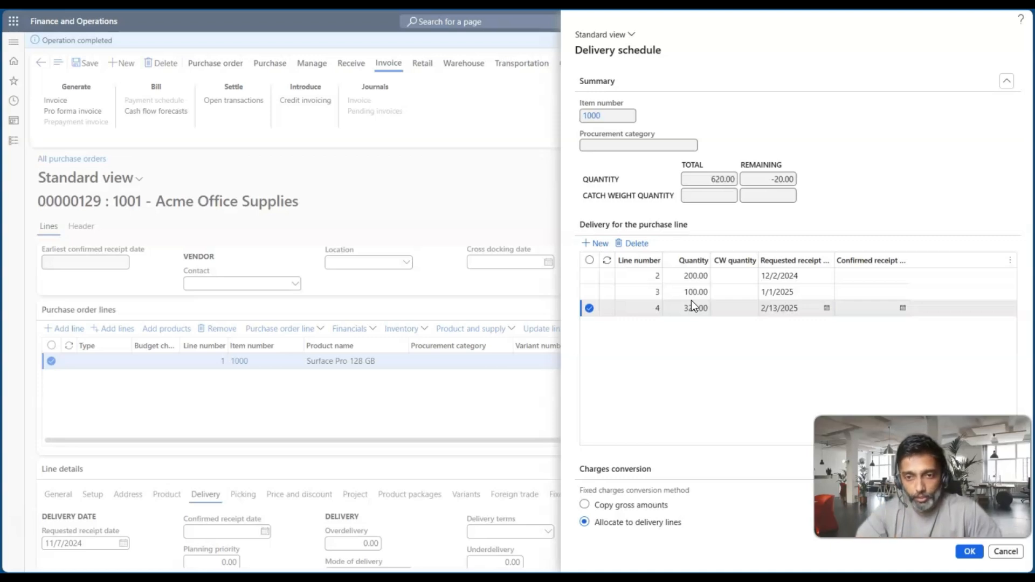
click(665, 321)
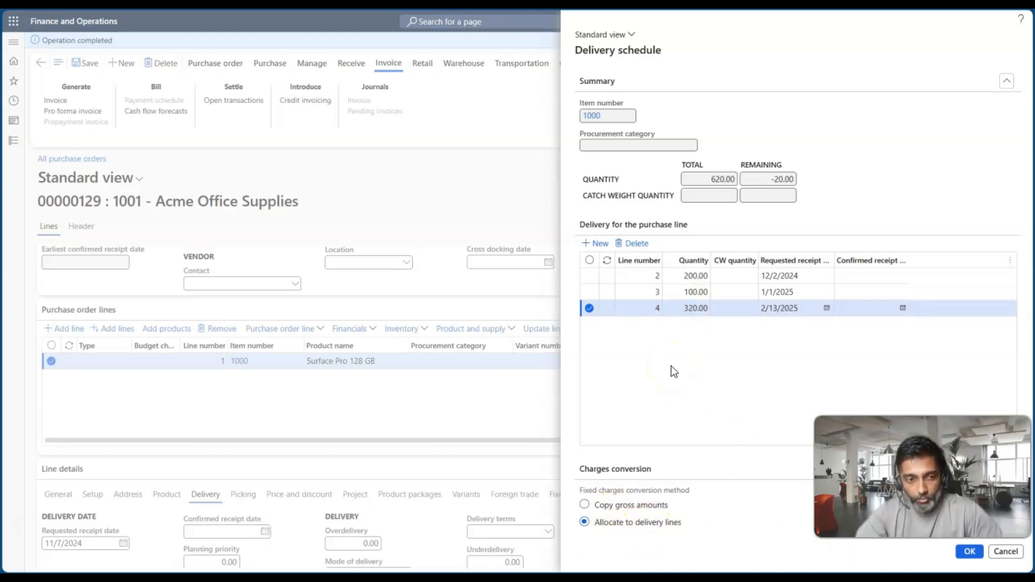
click(962, 551)
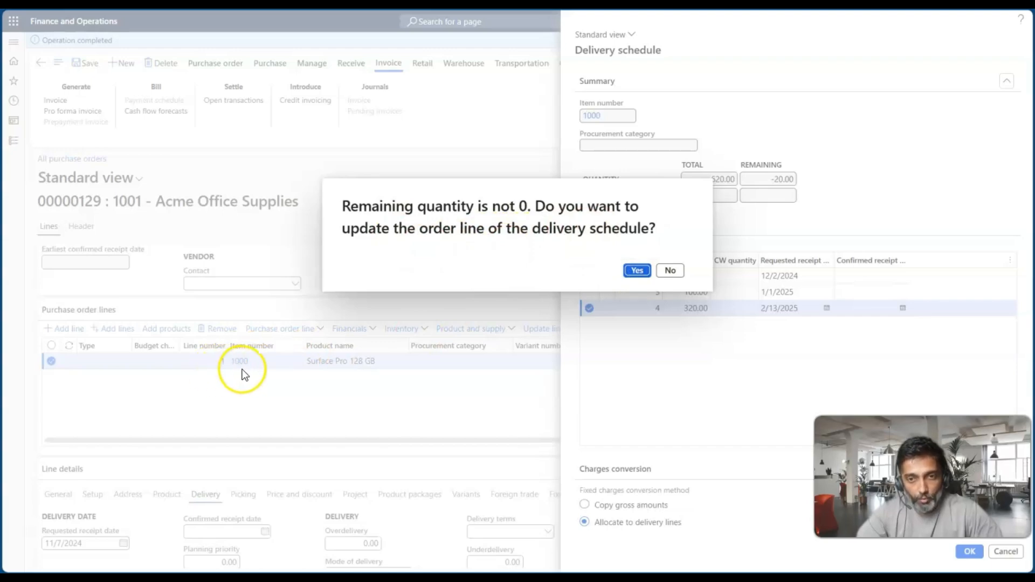
click(636, 270)
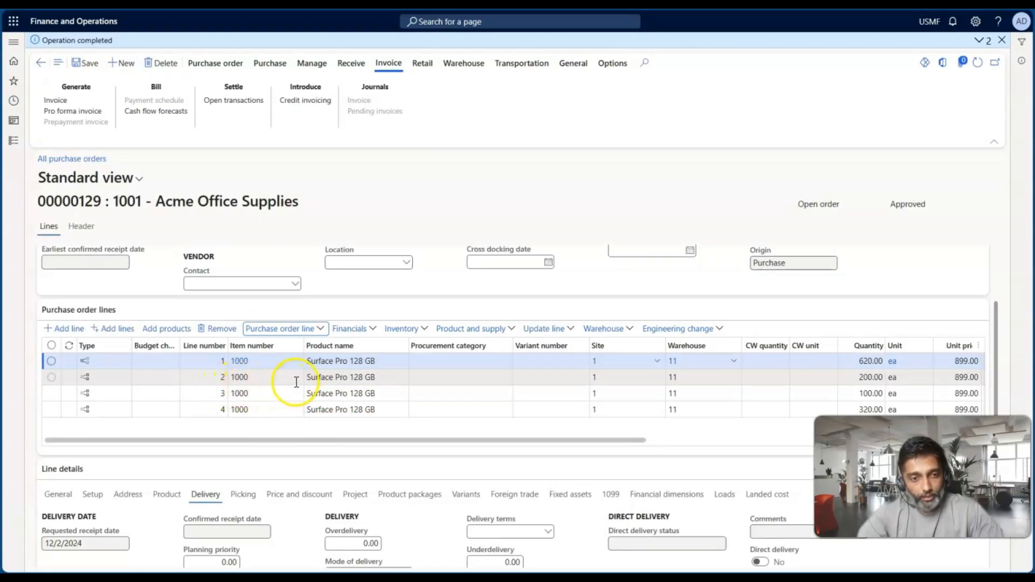
Examine the quantities and net amounts of the original order line and its delivery lines, and check the Delivery Schedule slide
scroll(348, 392, right, 5)
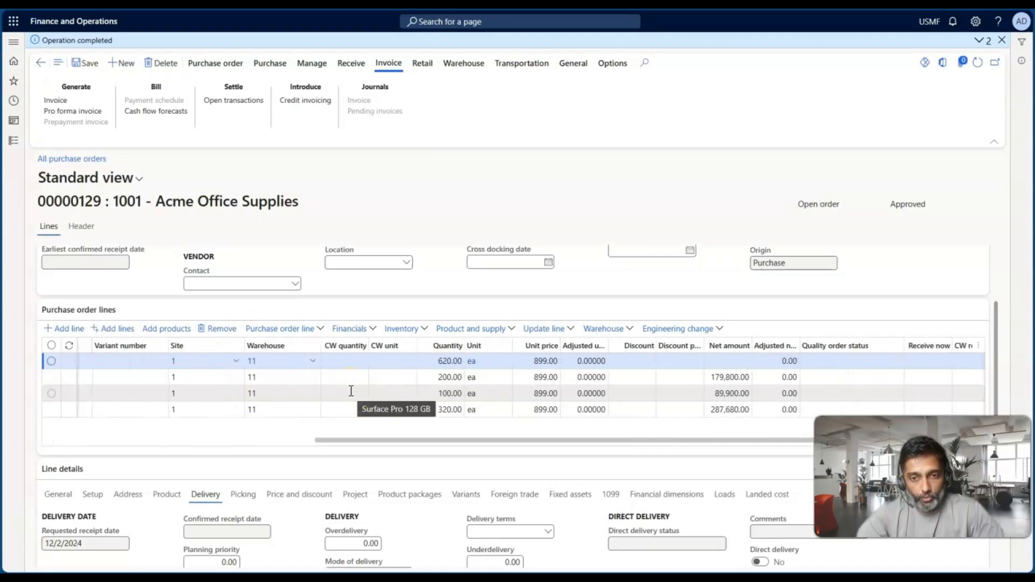
click(447, 362)
scroll(339, 371, left, 5)
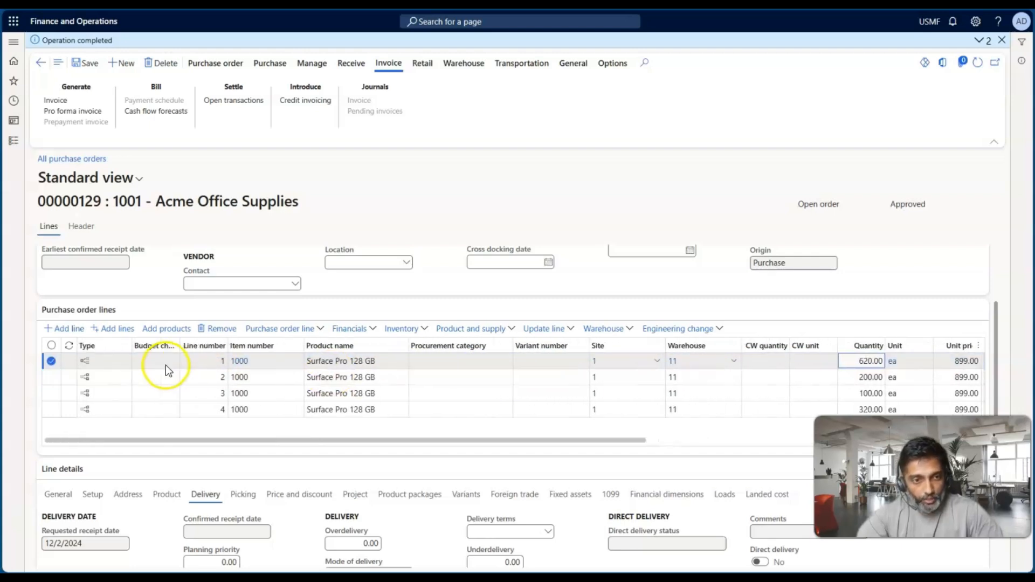
click(141, 377)
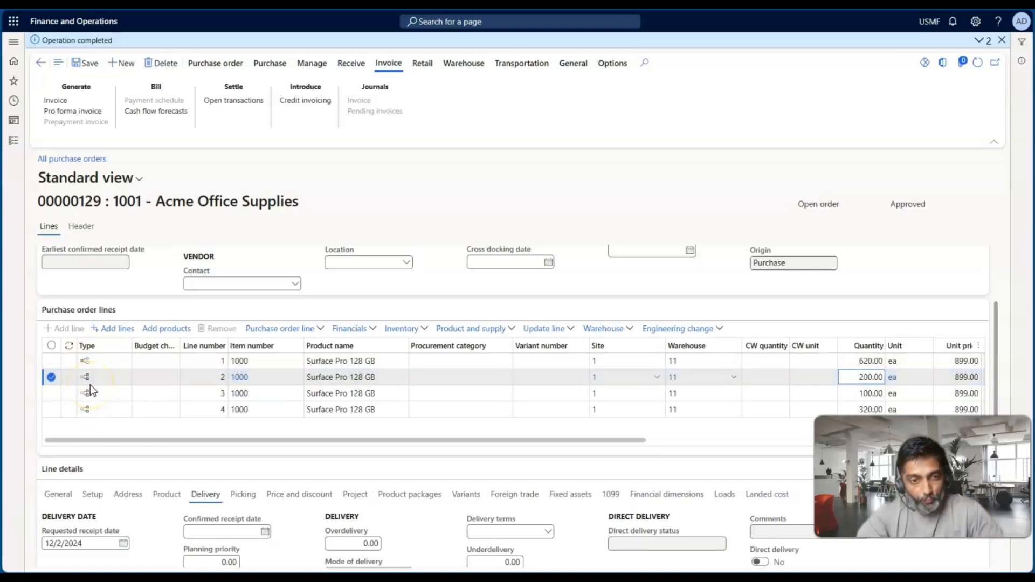
scroll(261, 404, right, 5)
scroll(261, 404, right, 3)
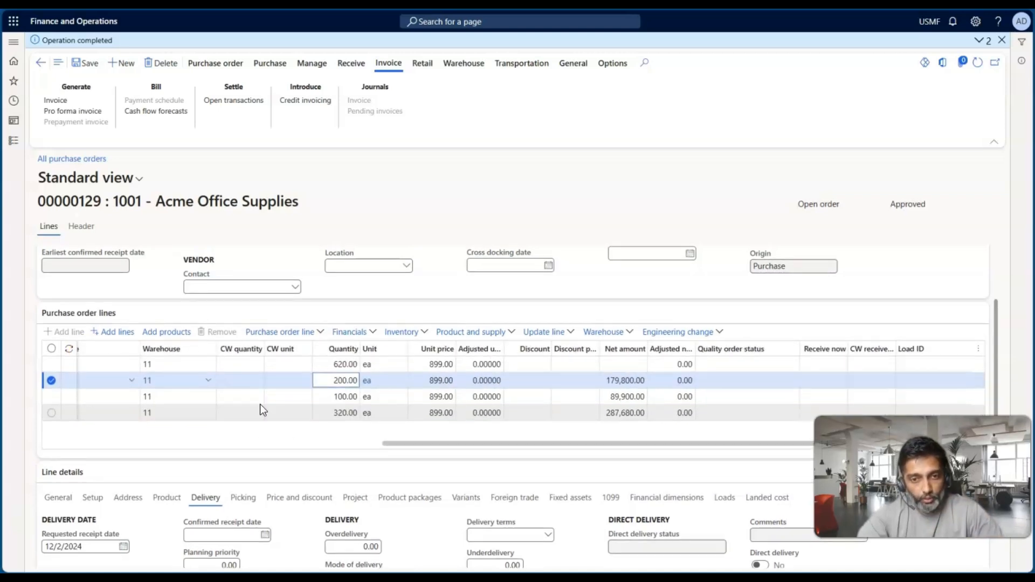
click(617, 364)
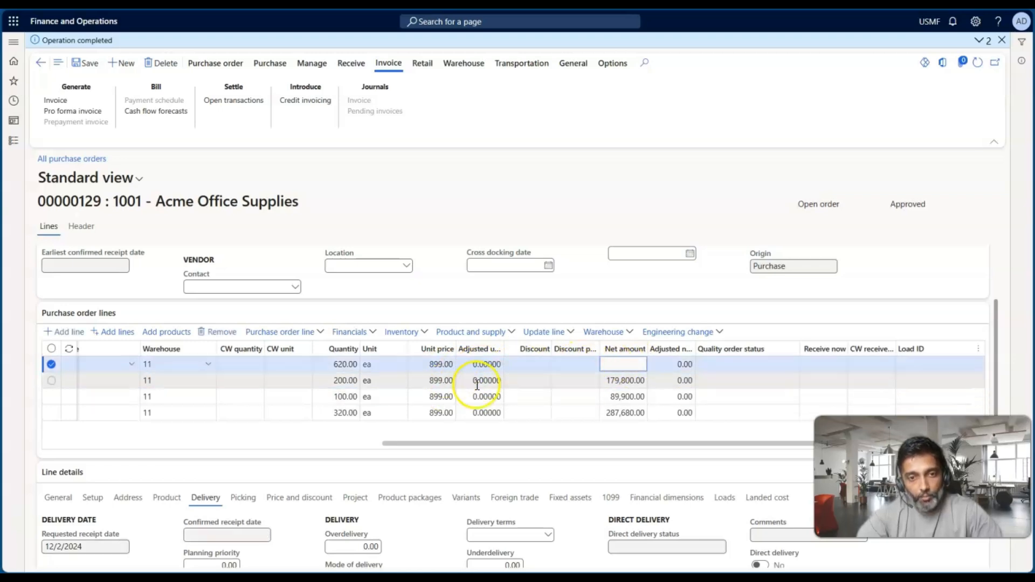
click(582, 385)
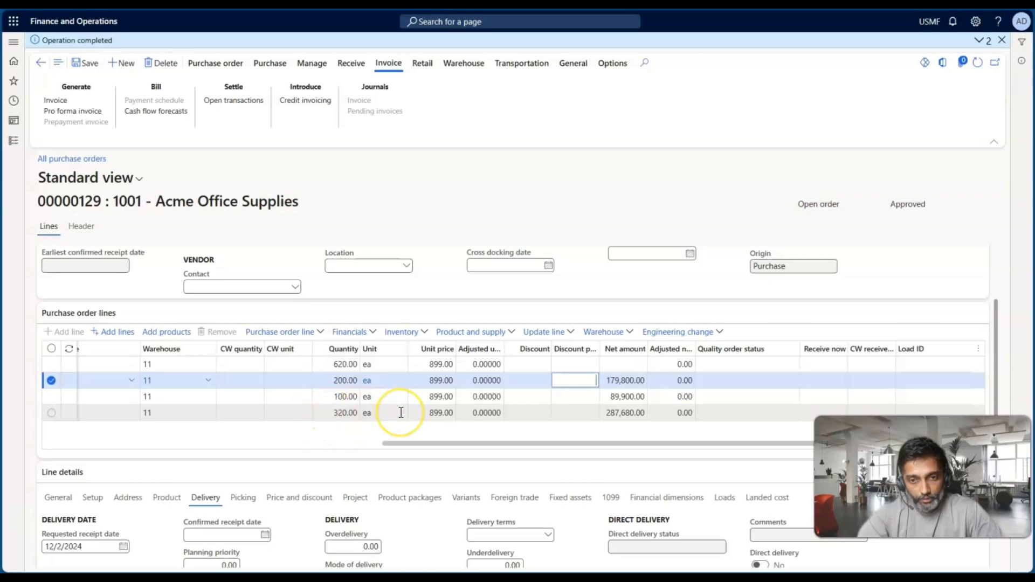
scroll(401, 413, left, 10)
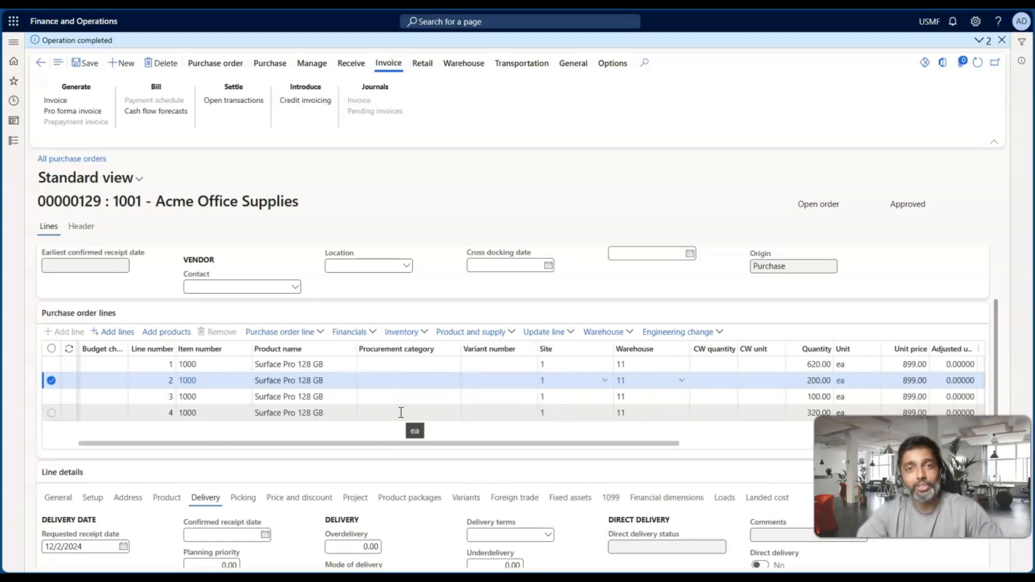
key(alt+Tab)
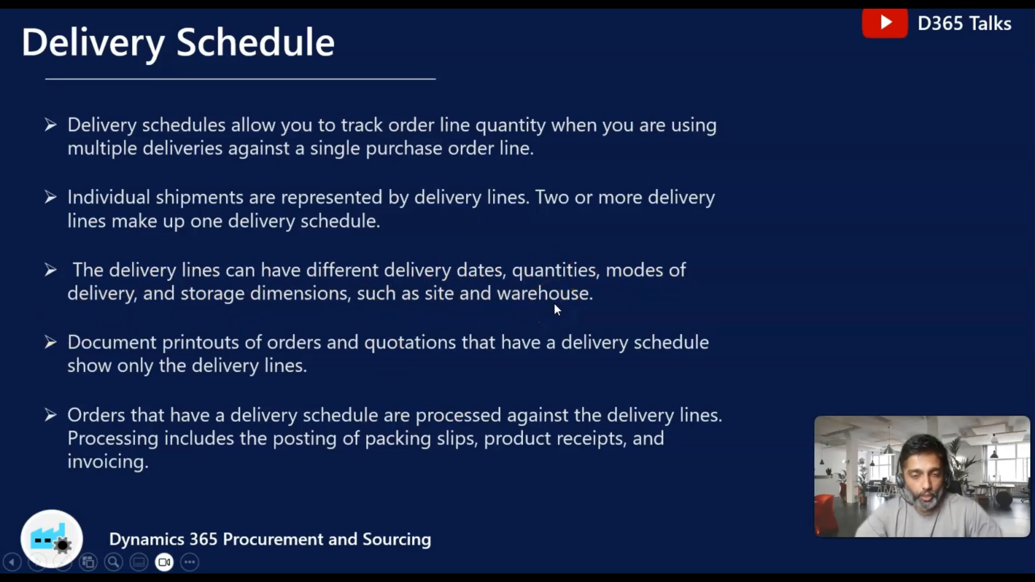
key(alt+Tab)
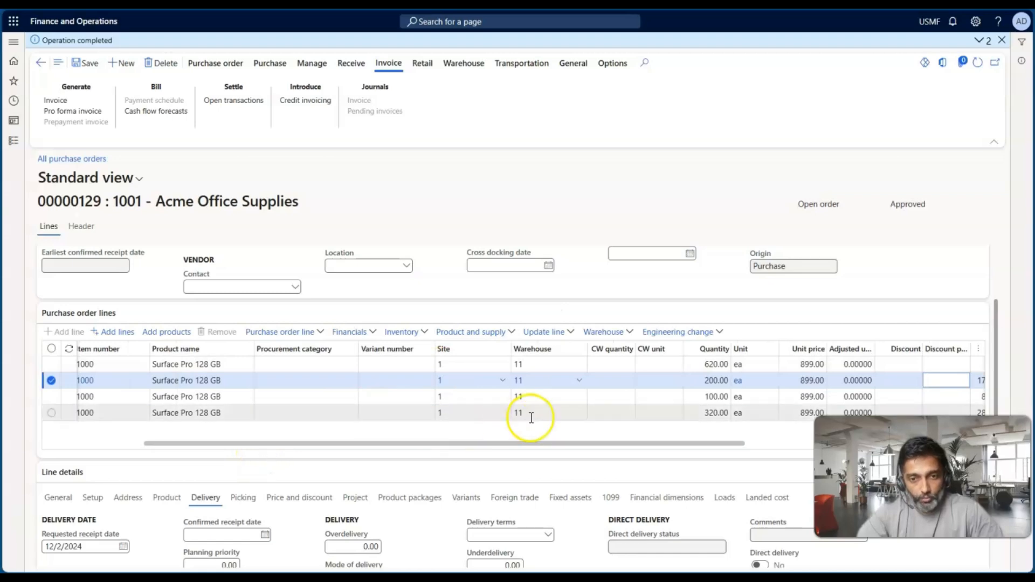
Set the warehouse to 12 on the 200-unit delivery line and to 13 on the 100-unit delivery line
click(451, 384)
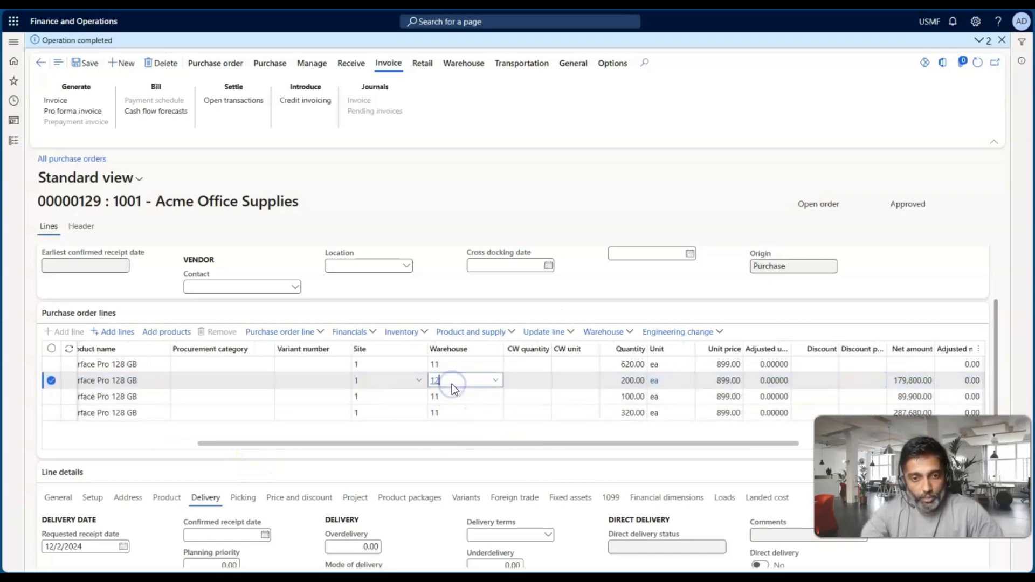
click(453, 396)
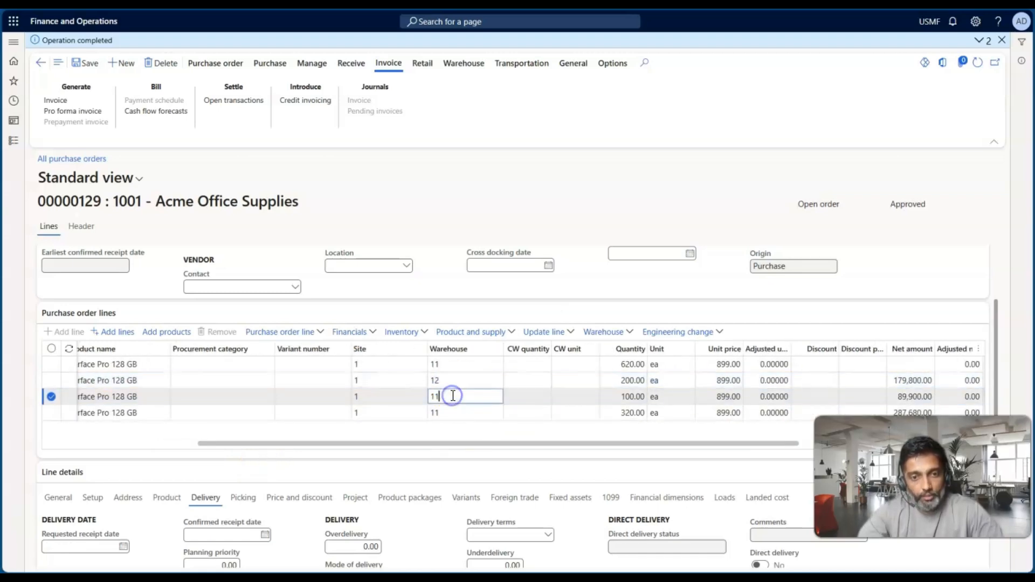
text(13)
Set the warehouse of the 320-unit delivery line to 13, Site 1 - Finished Goods
click(453, 410)
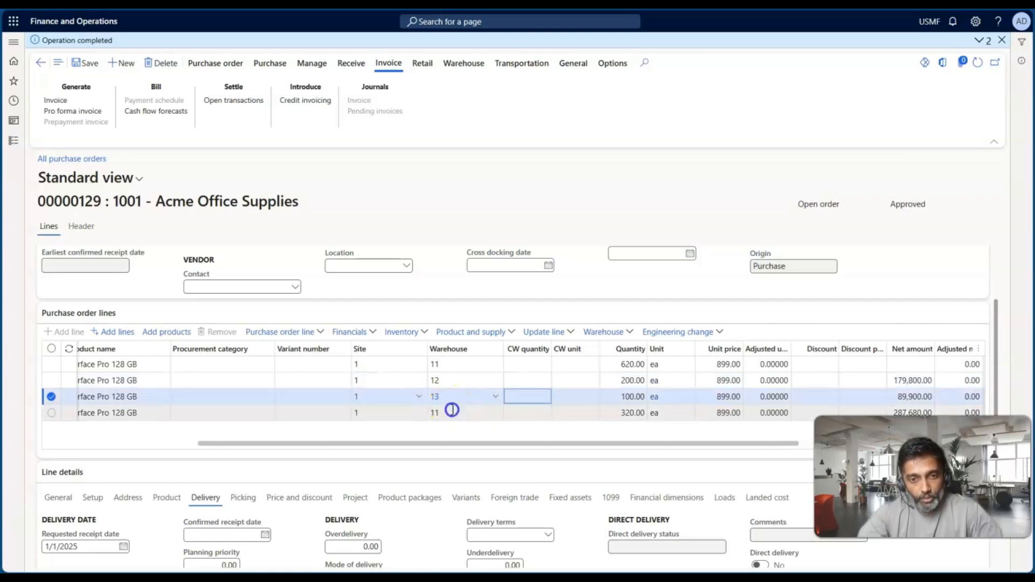
key(Tab)
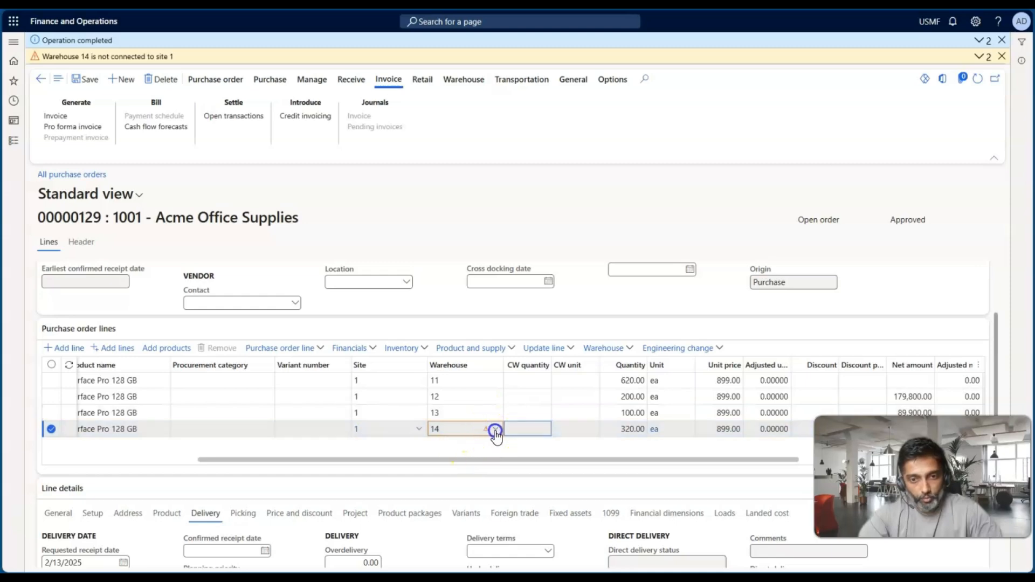
click(495, 429)
click(459, 431)
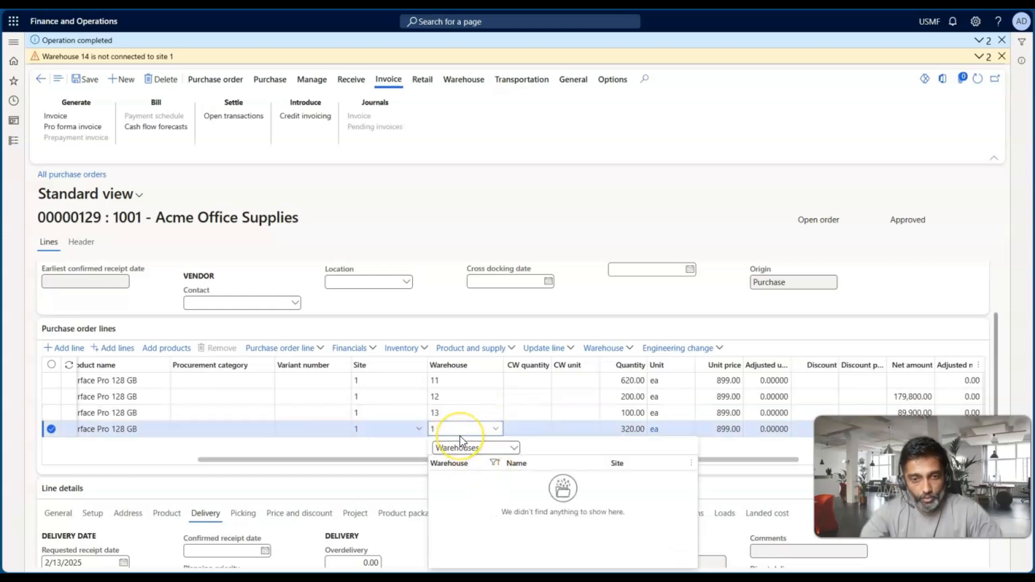
scroll(474, 527, down, 3)
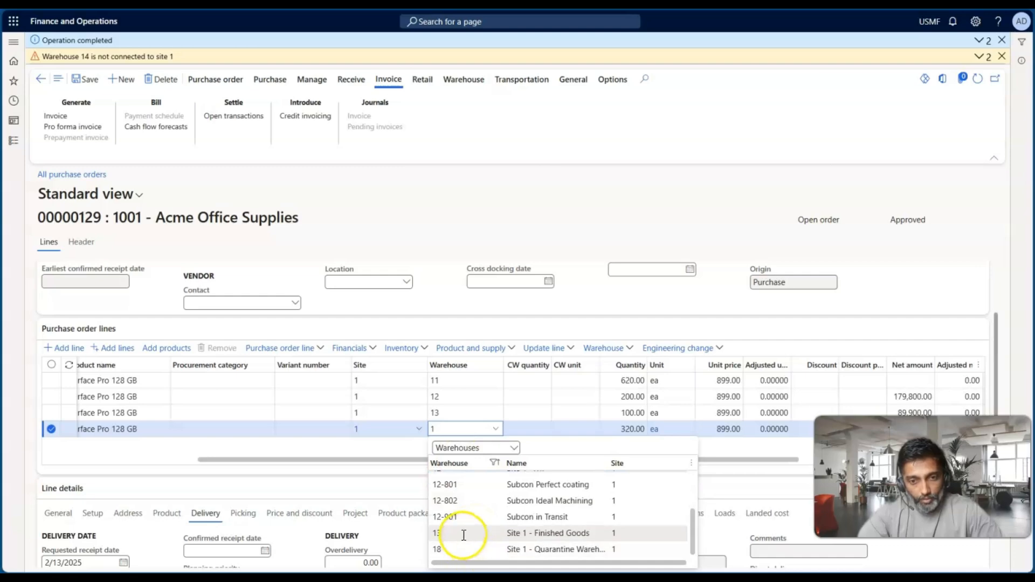
click(463, 533)
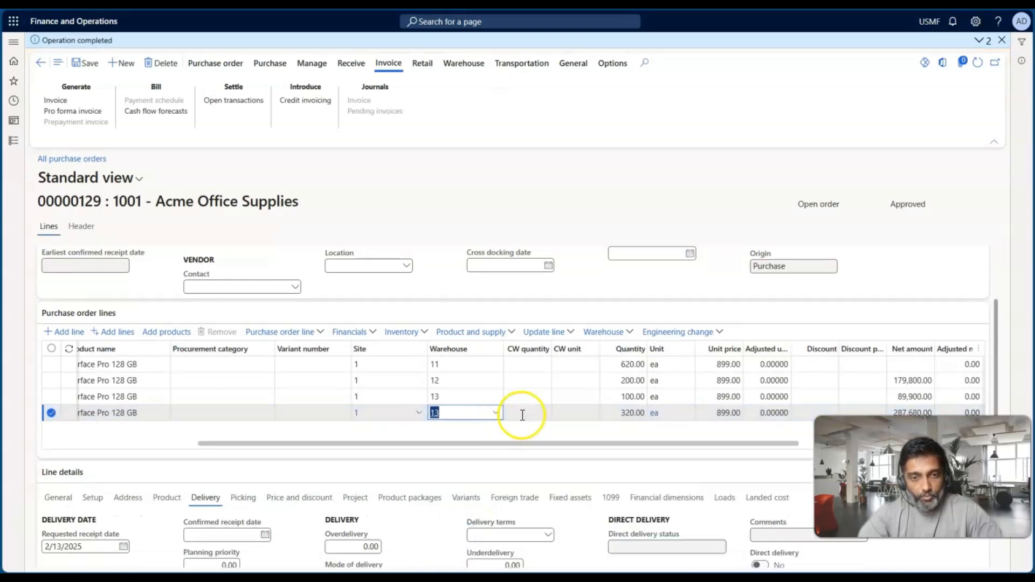
click(522, 415)
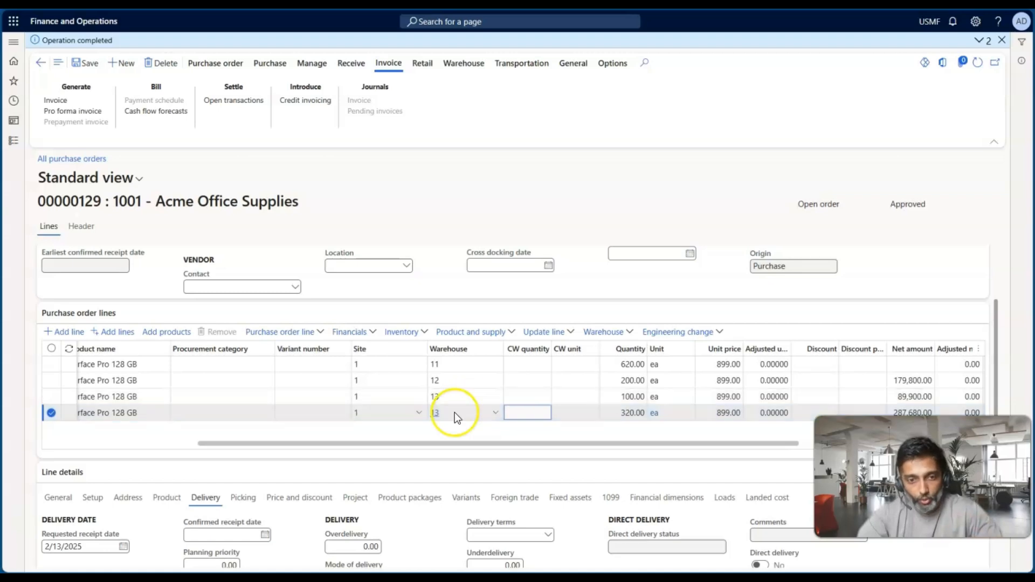
Change the delivery address of the 320-unit line to Contoso Entertainment System USA
scroll(277, 484, down, 1)
click(127, 458)
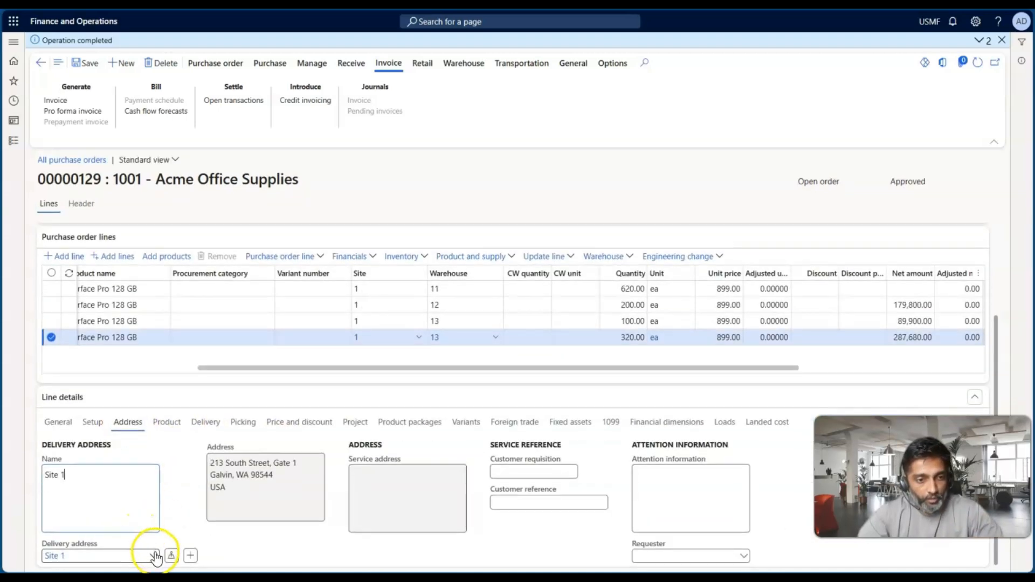
click(154, 555)
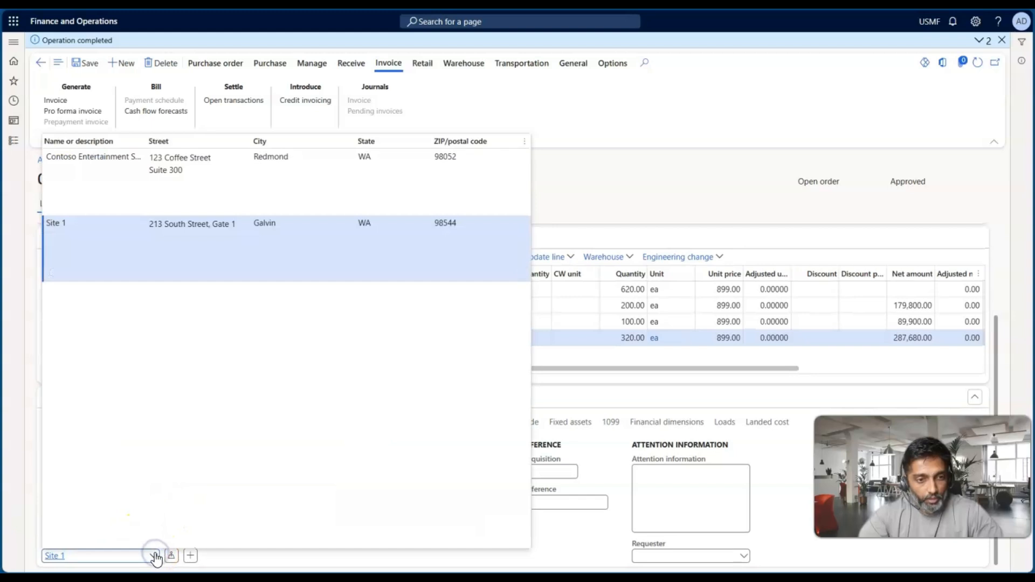
click(238, 186)
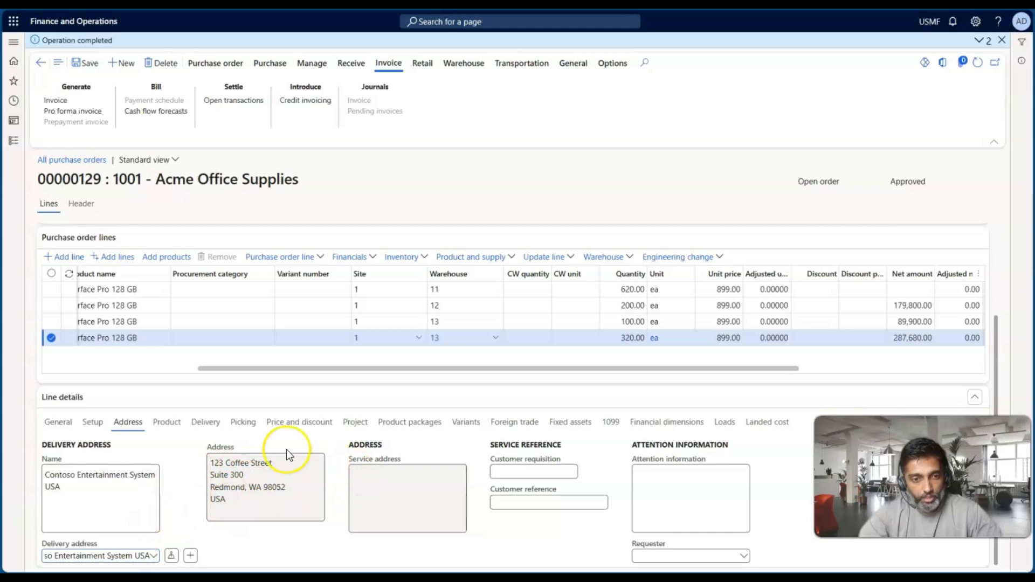
Set the mode of delivery to 40 Ocean on the 320-unit delivery line and 30 Rail on the 100-unit line
click(196, 424)
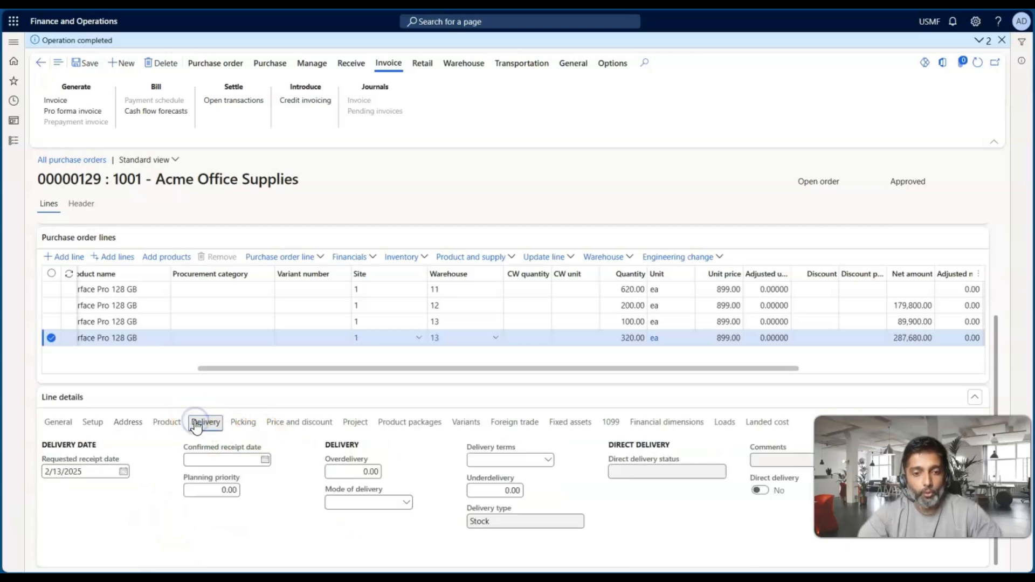
click(407, 503)
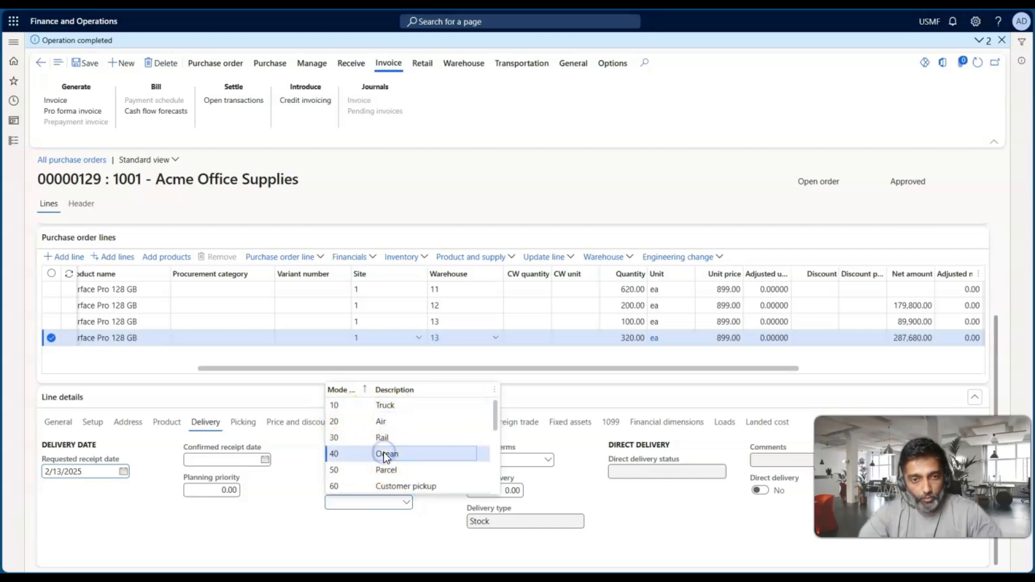
click(384, 454)
click(467, 321)
click(408, 503)
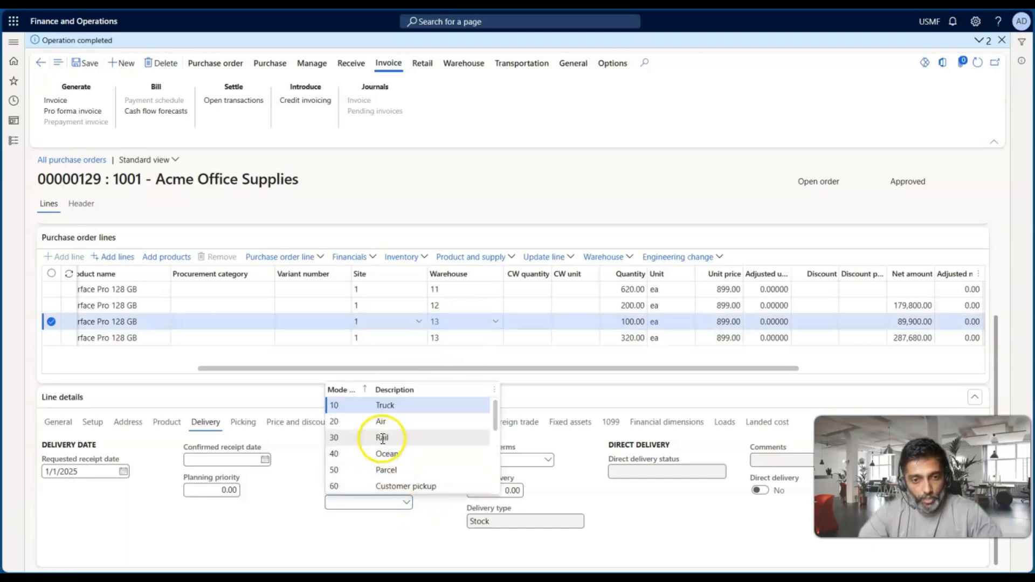
click(380, 435)
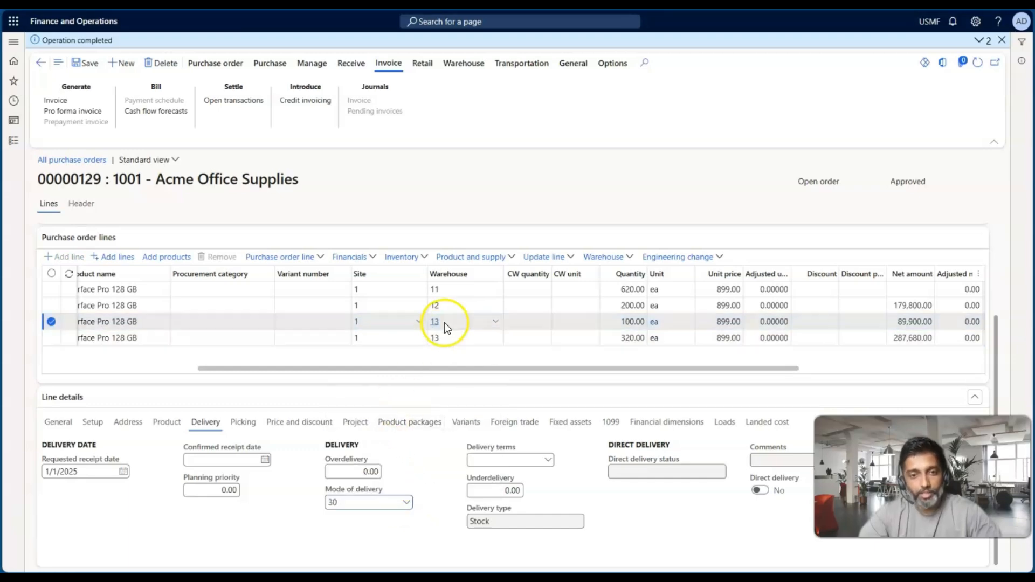
Set the mode of delivery of the 200-unit delivery line to 10 Truck
click(471, 301)
click(407, 503)
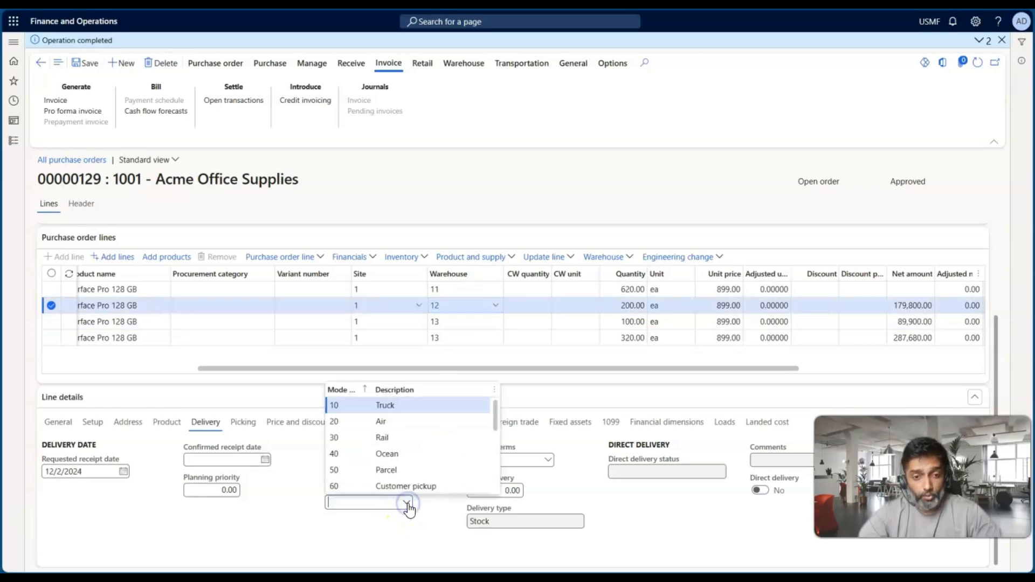
click(384, 406)
click(428, 460)
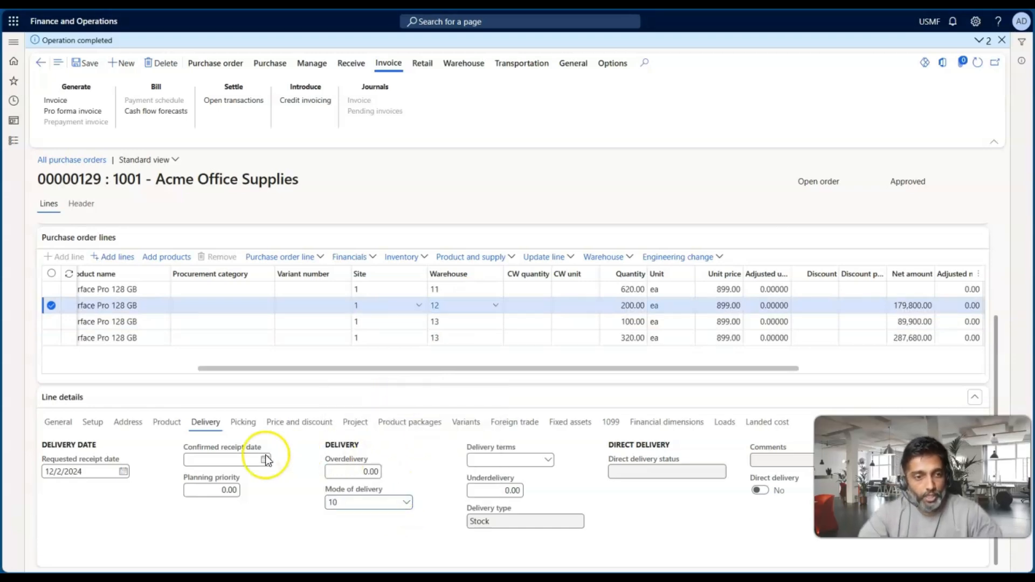
Review the requested receipt date and mode of delivery of each delivery line, and consult the Delivery Schedule slide
click(99, 471)
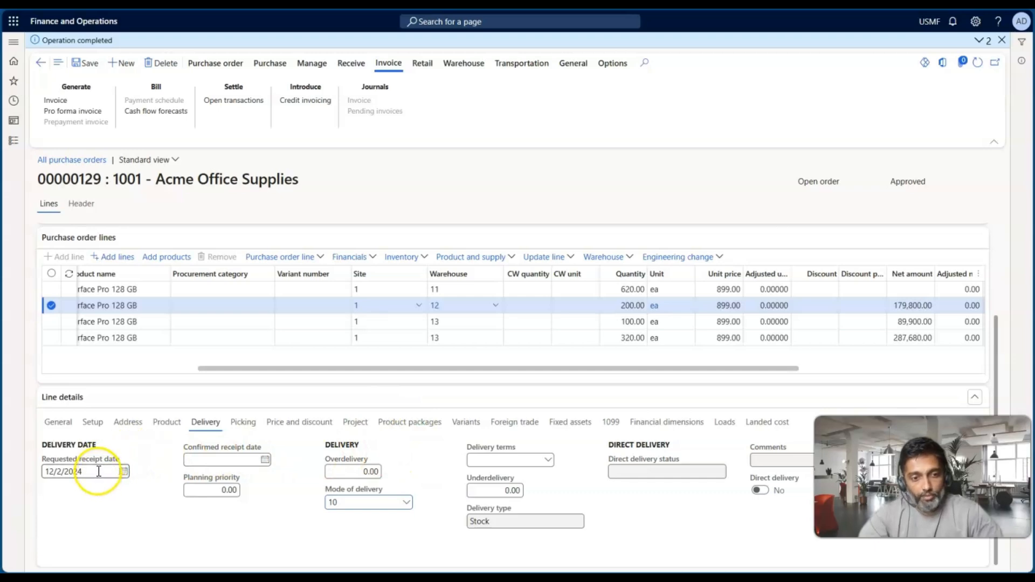
click(489, 323)
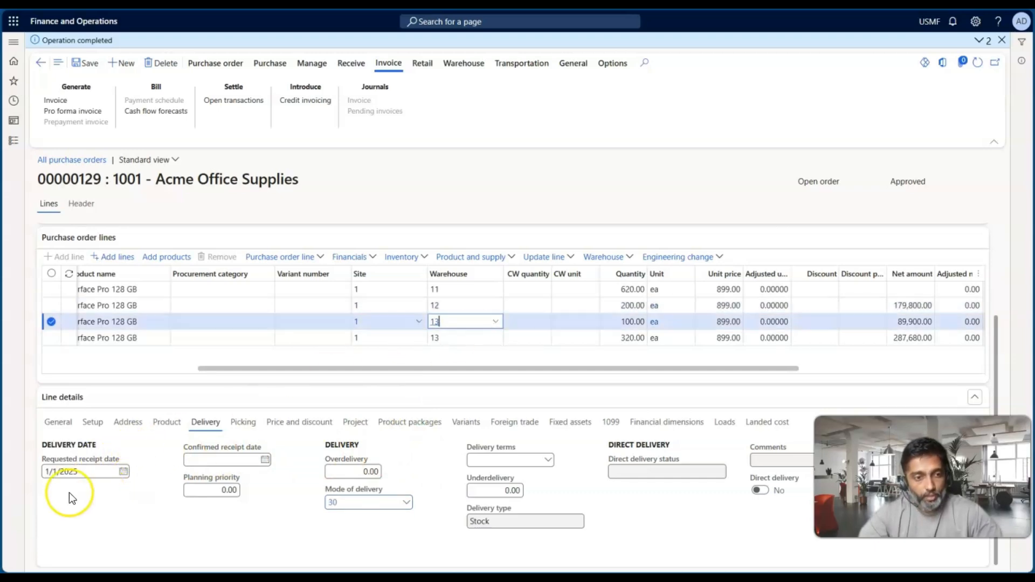
click(504, 340)
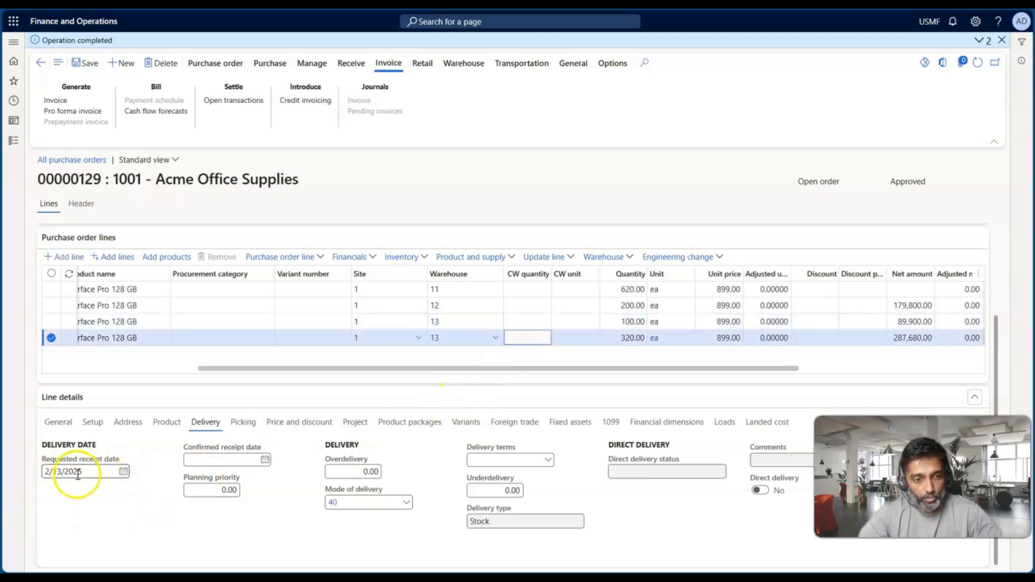
key(alt+Tab)
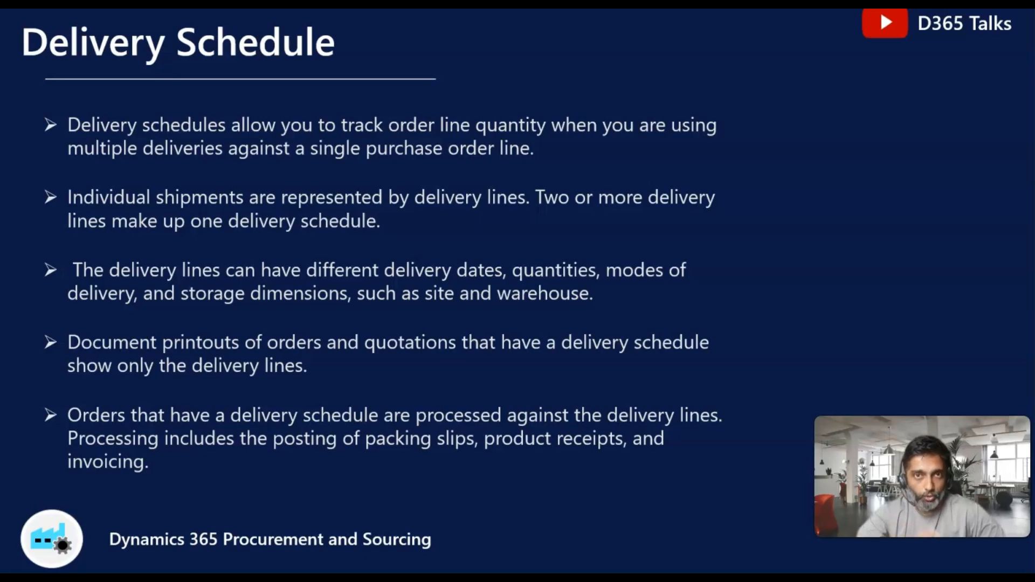
key(alt+Tab)
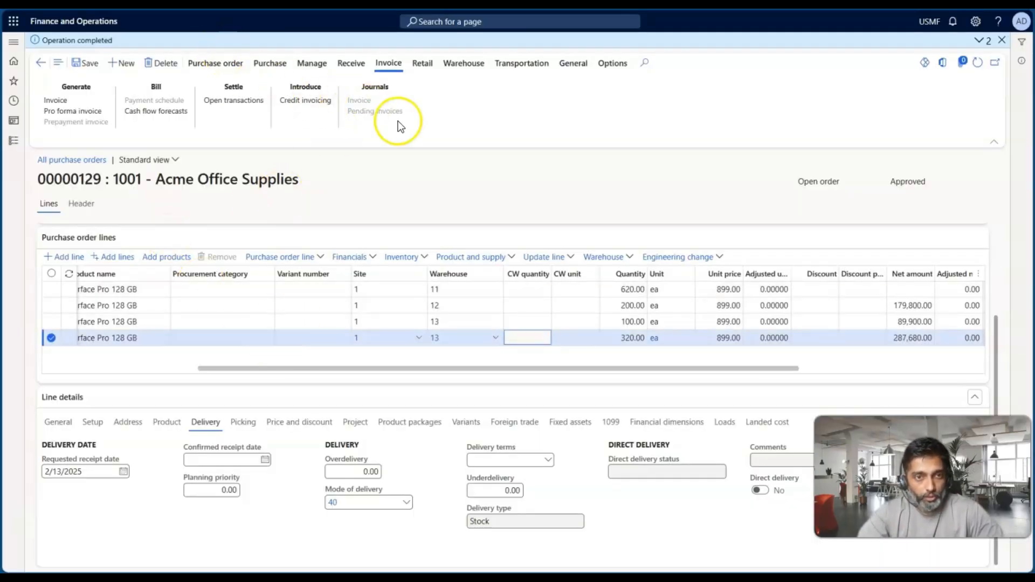
Confirm the purchase order and open the original preview of its purchase order confirmation
click(272, 63)
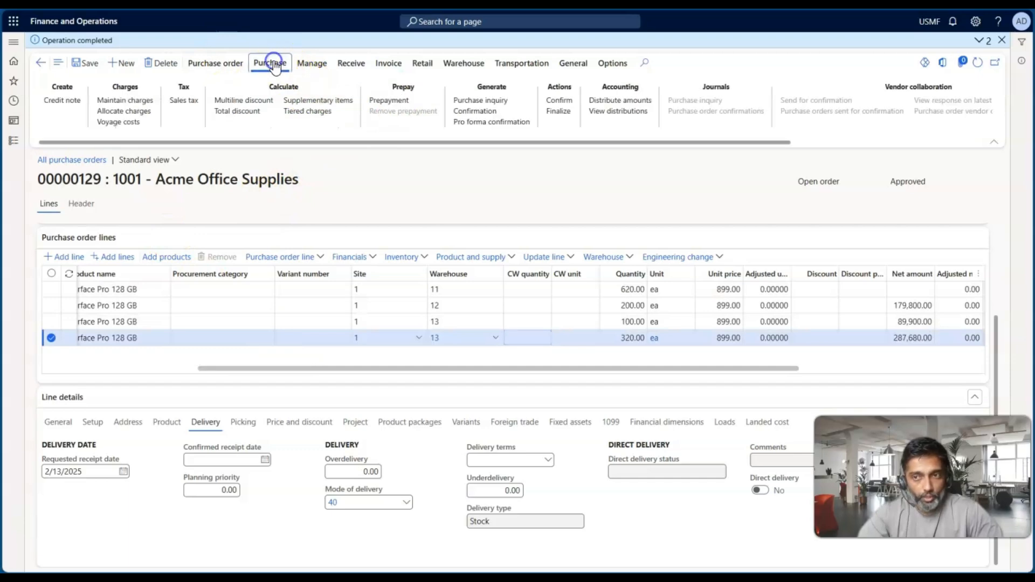
click(559, 99)
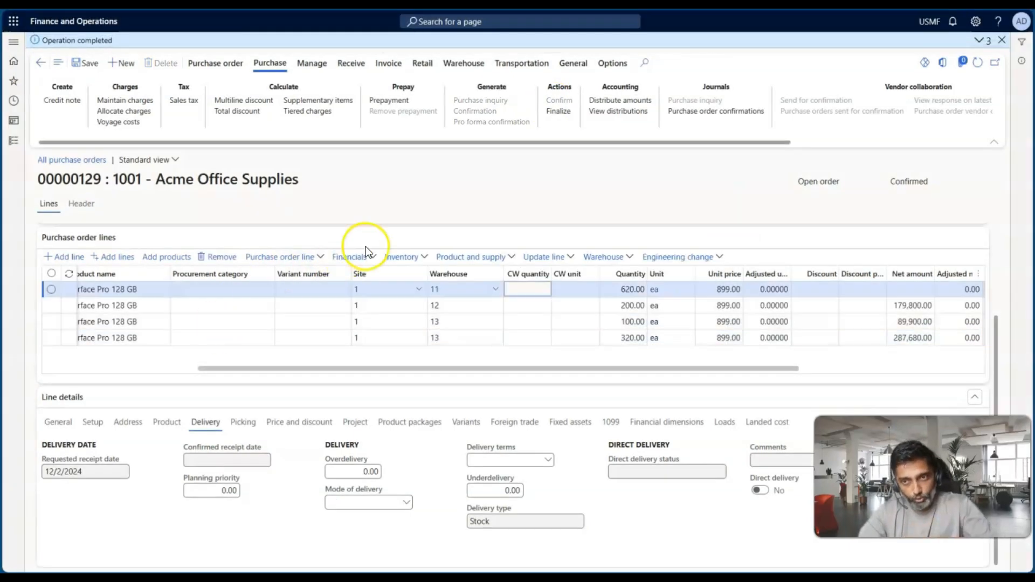
click(675, 110)
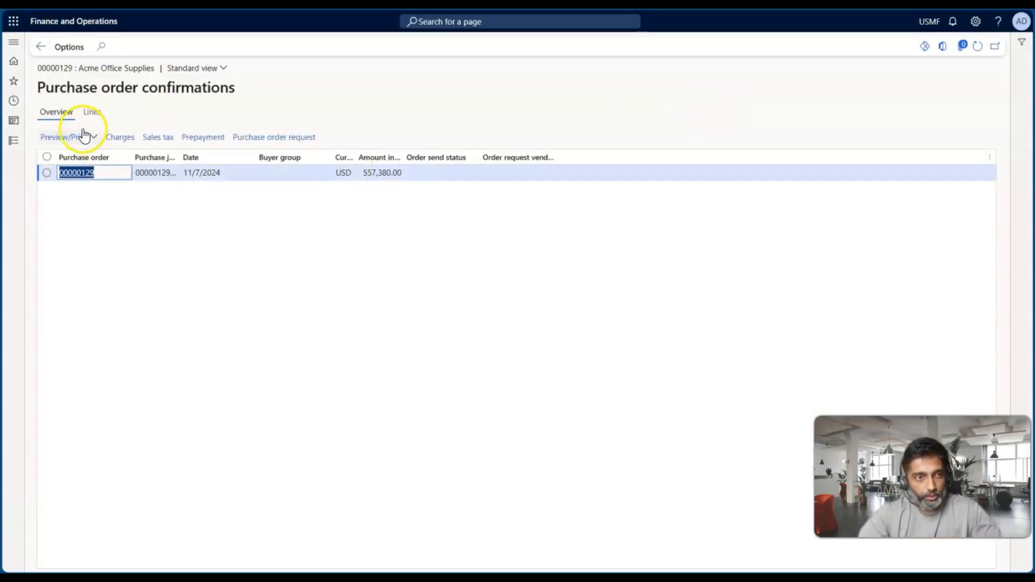
click(83, 136)
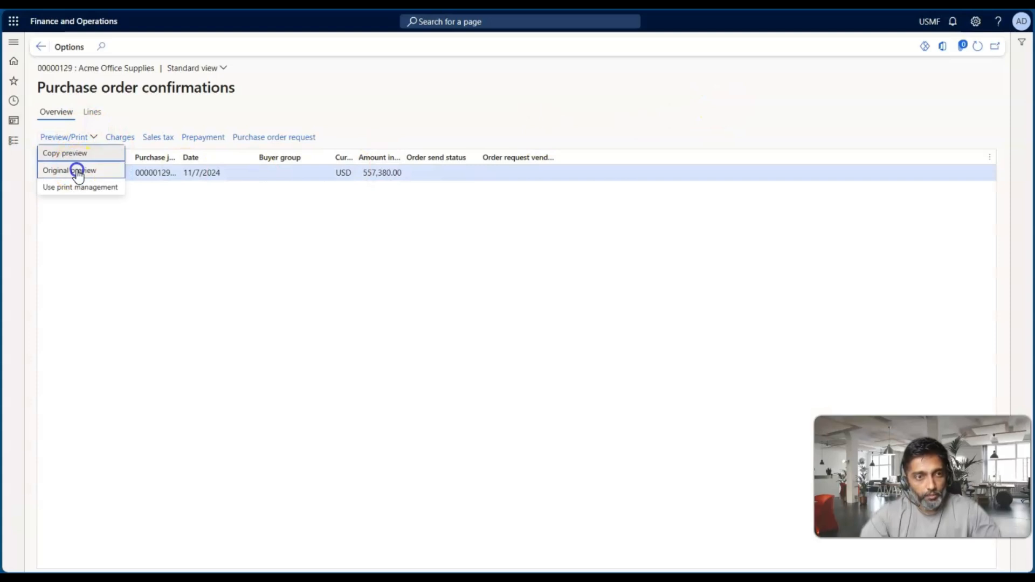
click(77, 170)
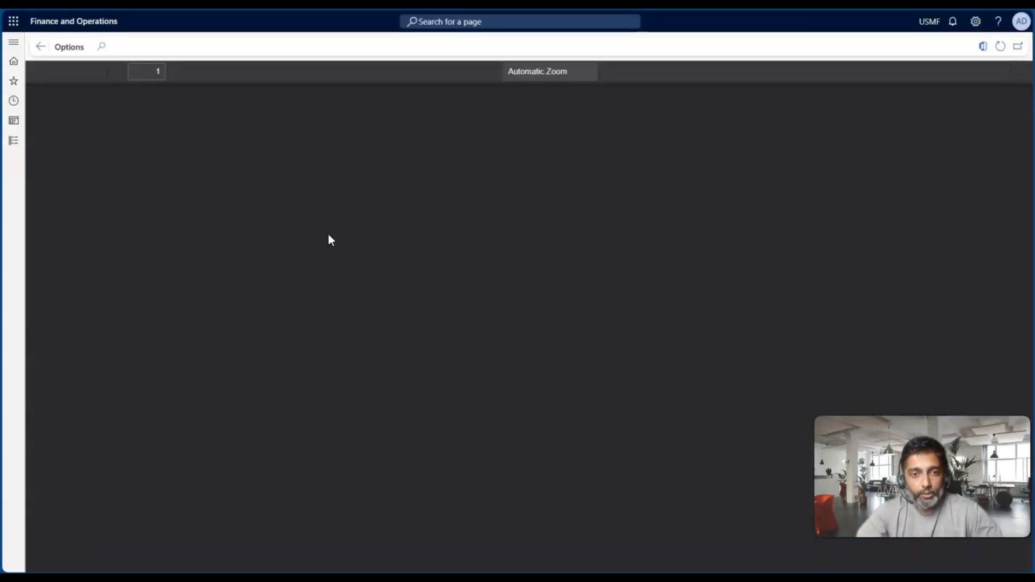
click(426, 254)
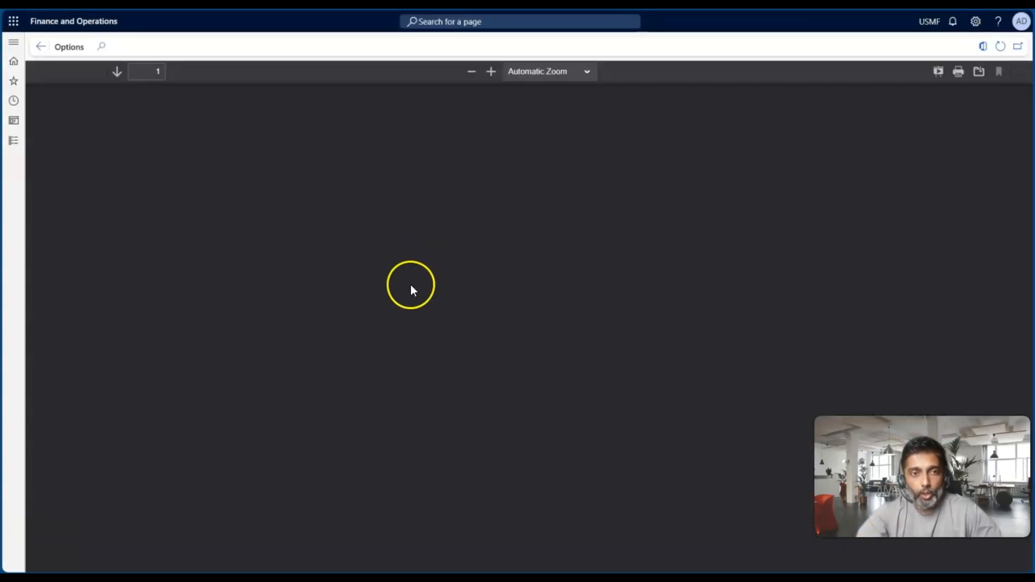
Examine the delivery lines, totals and delivery address on the confirmation printout, and return to the purchase order
scroll(411, 286, down, 3)
scroll(414, 290, down, 5)
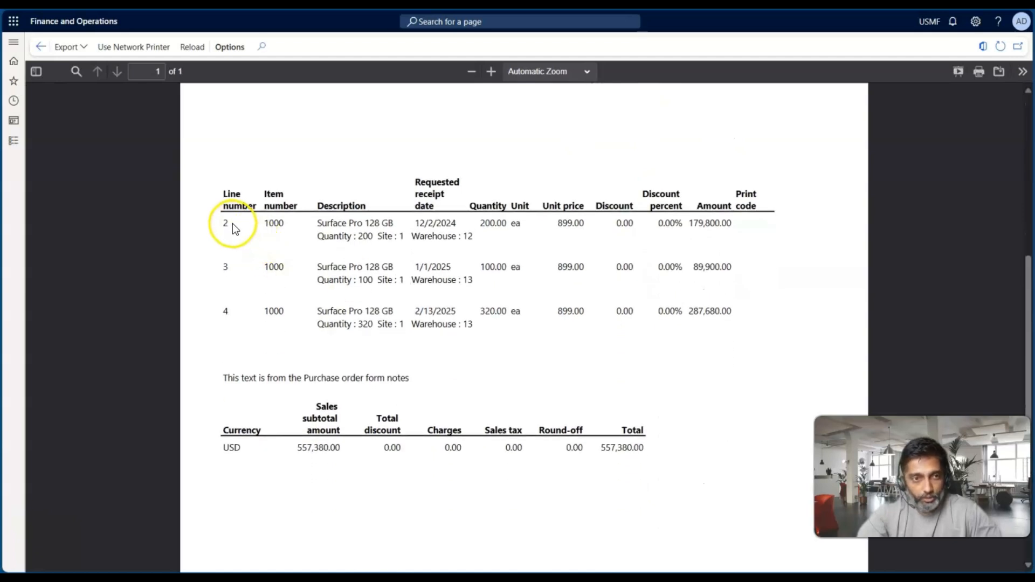
click(226, 314)
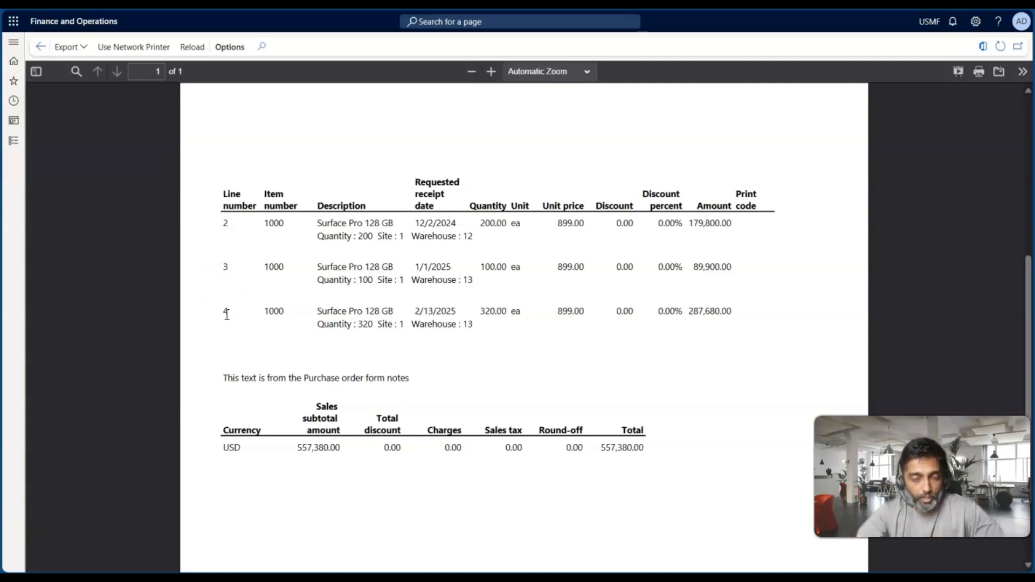
scroll(406, 254, up, 1)
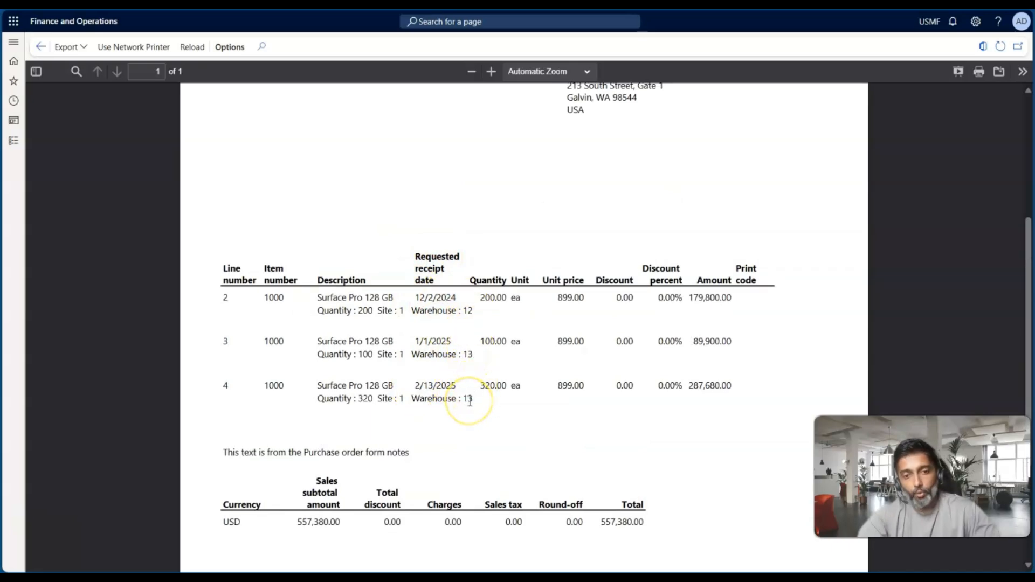
scroll(470, 400, up, 4)
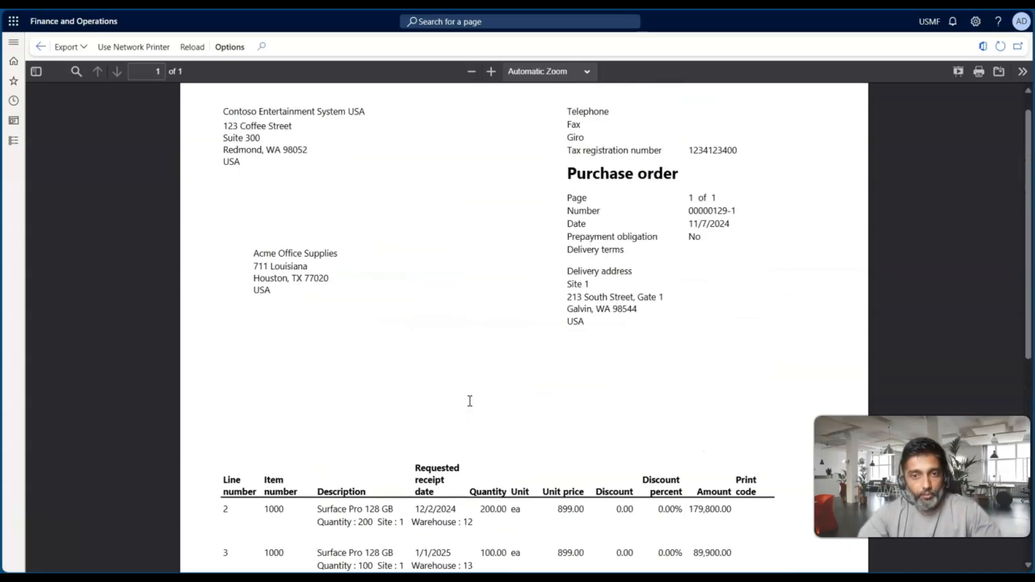
click(41, 47)
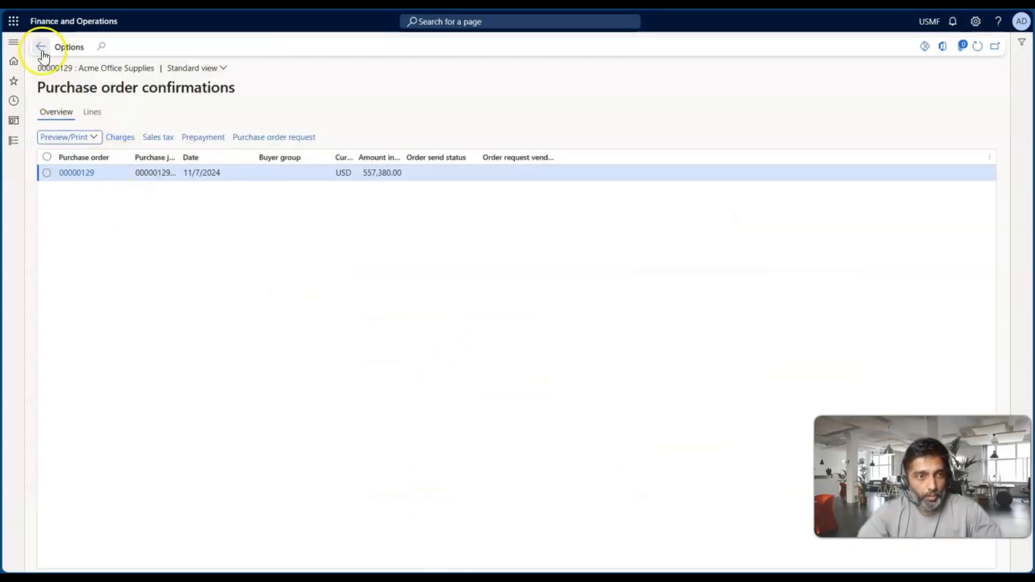
click(41, 48)
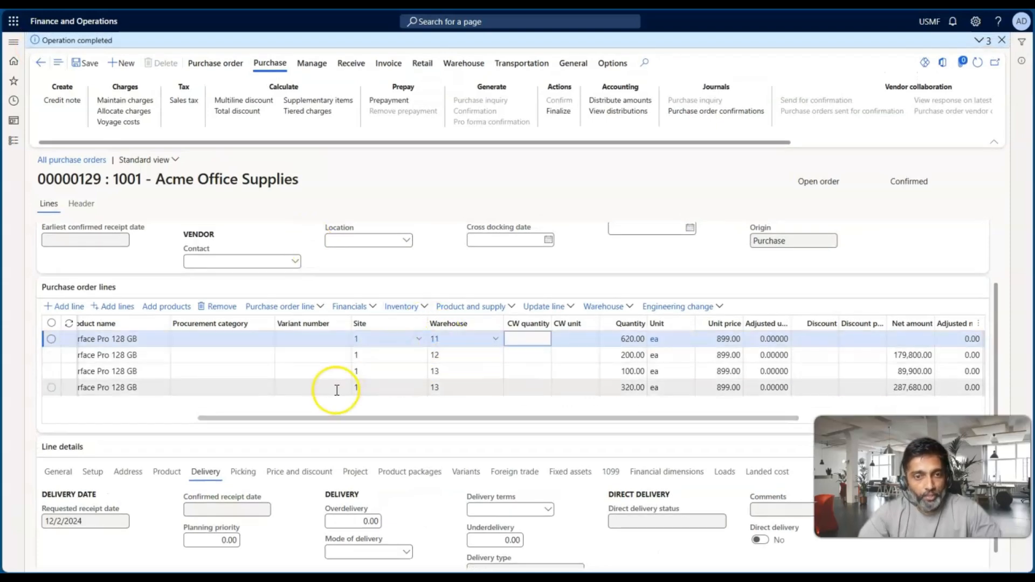
Check the slide's point on processing orders against delivery lines, and review the line numbers in the purchase order lines
key(alt+Tab)
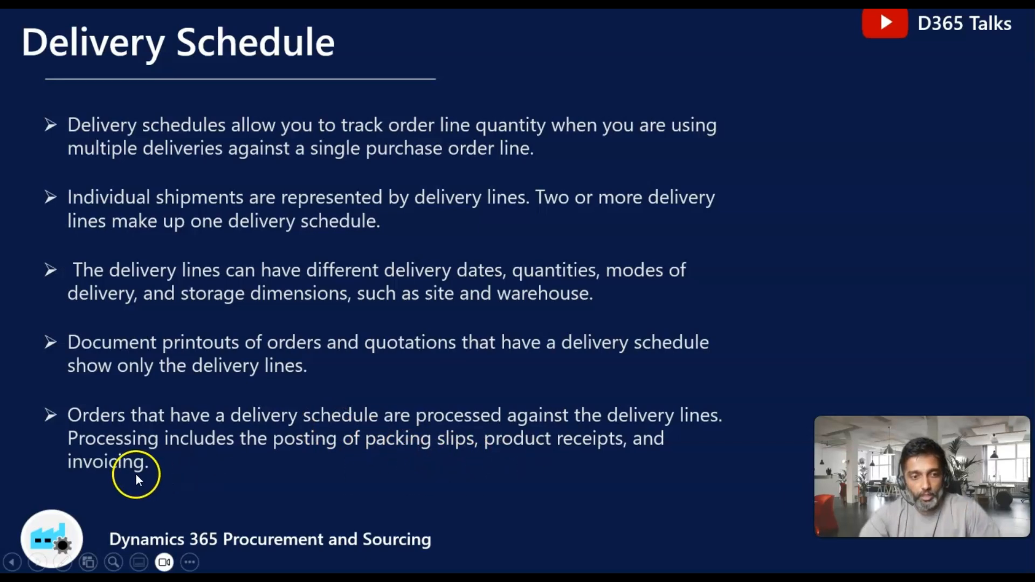
key(alt+Tab)
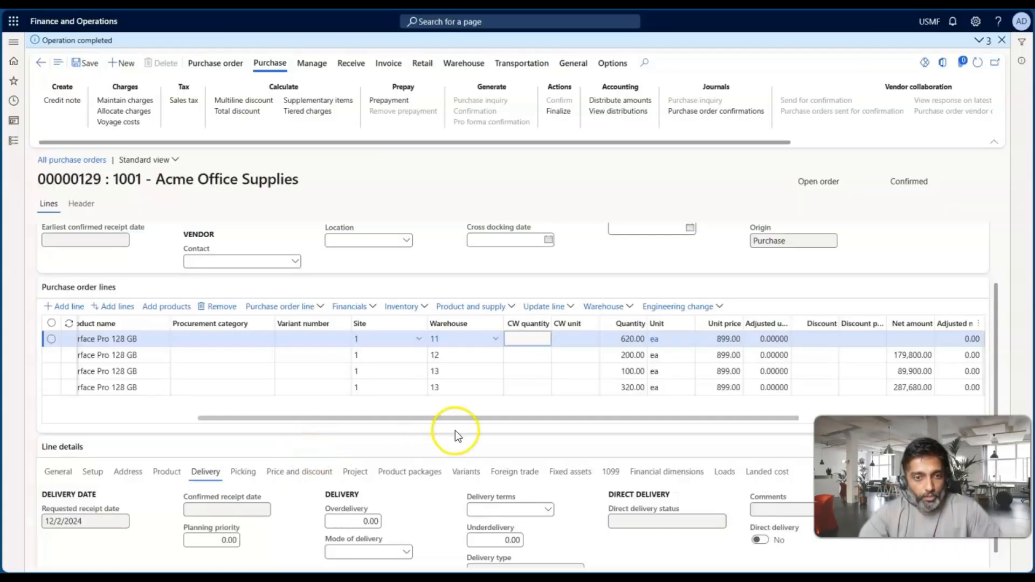
scroll(320, 256, up, 3)
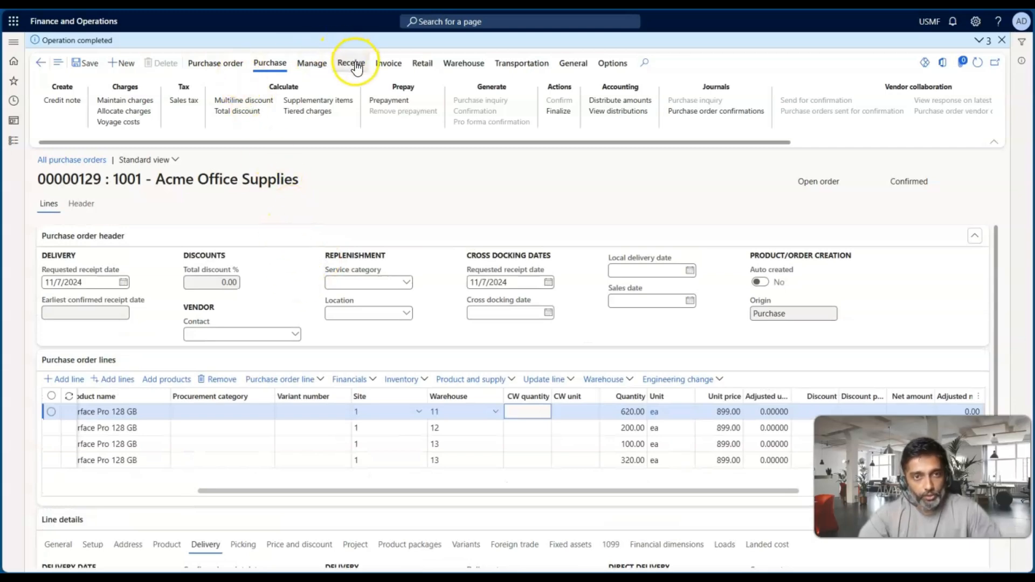
scroll(431, 419, left, 5)
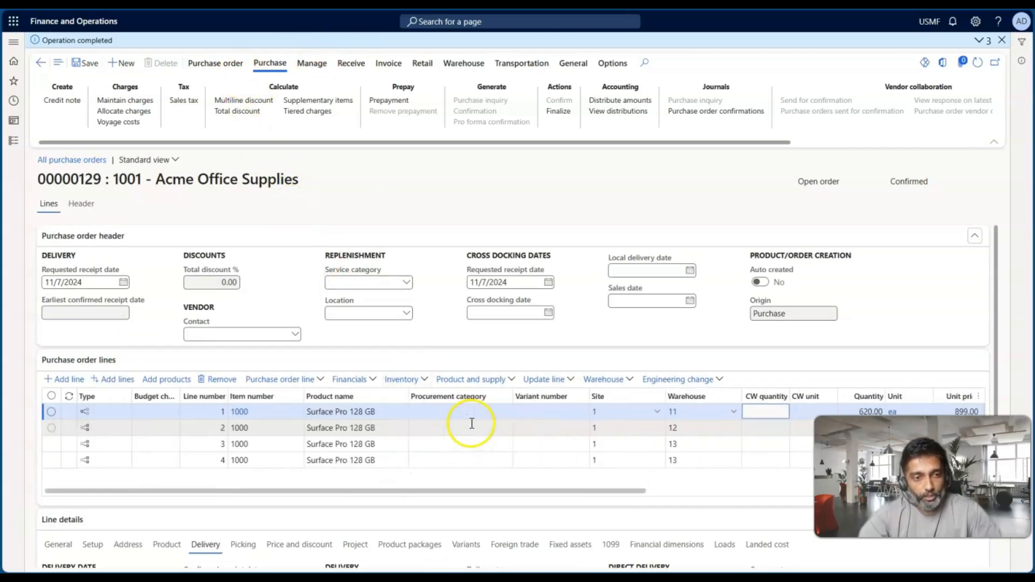
click(203, 412)
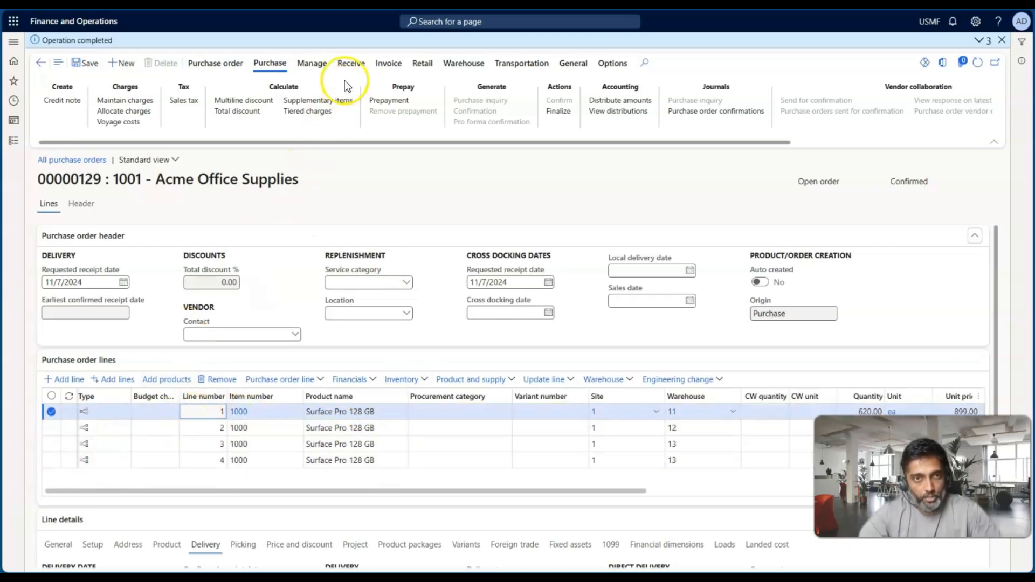
Start posting a product receipt for the order and delete lines 3 and 4 from it, keeping only the 200-unit line 2
click(349, 63)
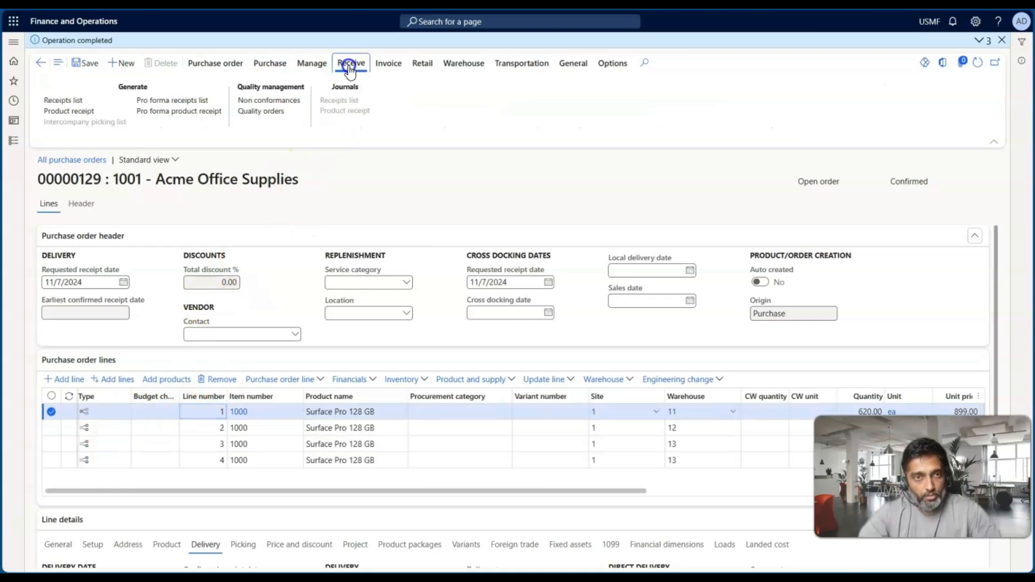
click(96, 111)
click(257, 217)
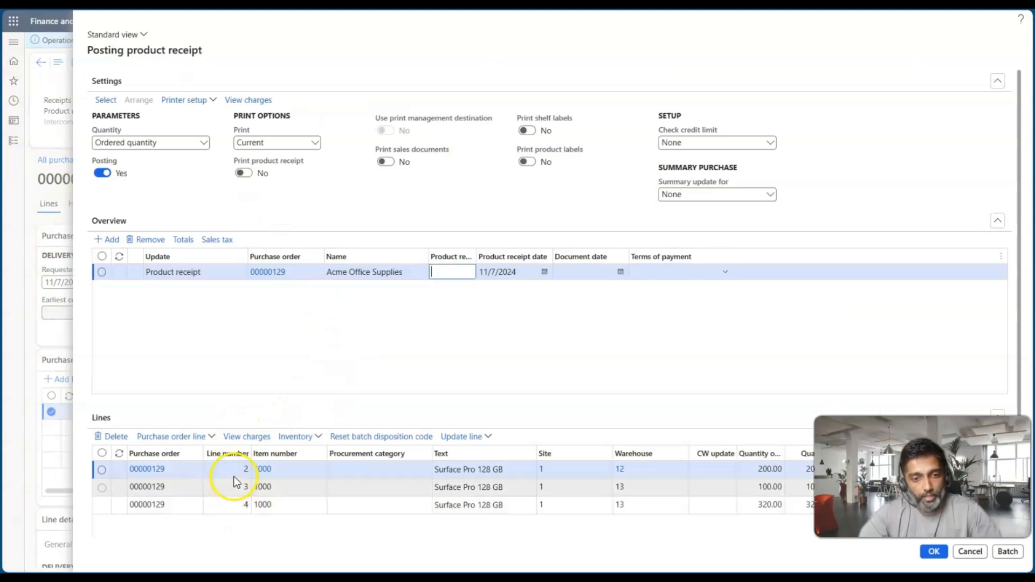
click(102, 453)
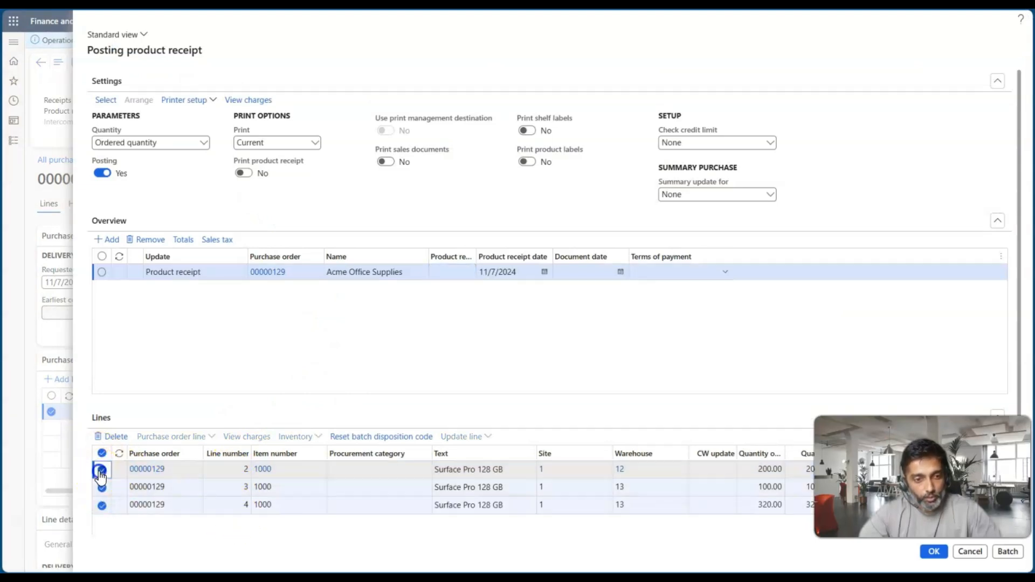
click(102, 469)
click(109, 439)
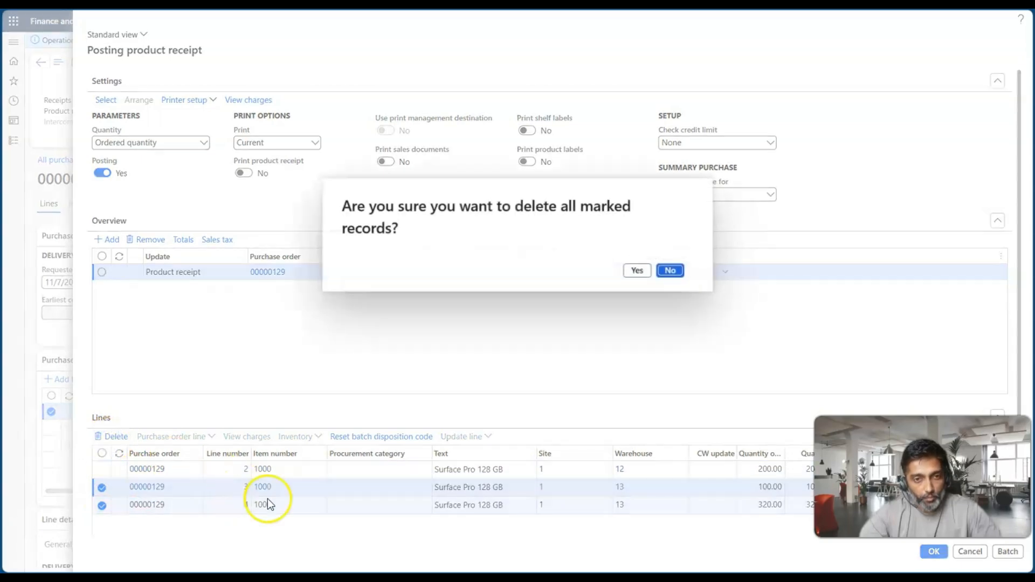
click(634, 272)
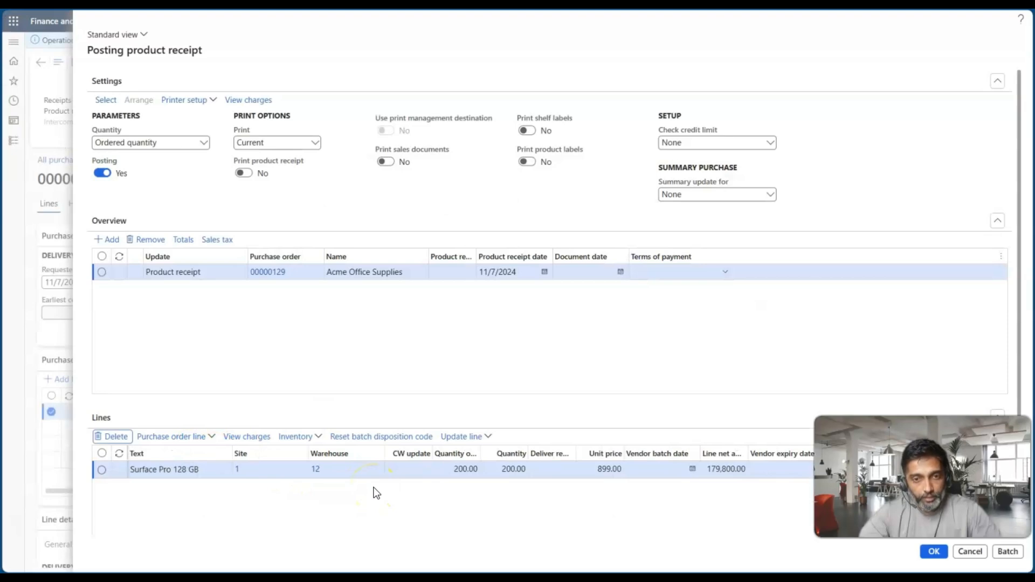
Enter PR07911 as the product receipt number for the receipt being posted
click(451, 270)
text(PR)
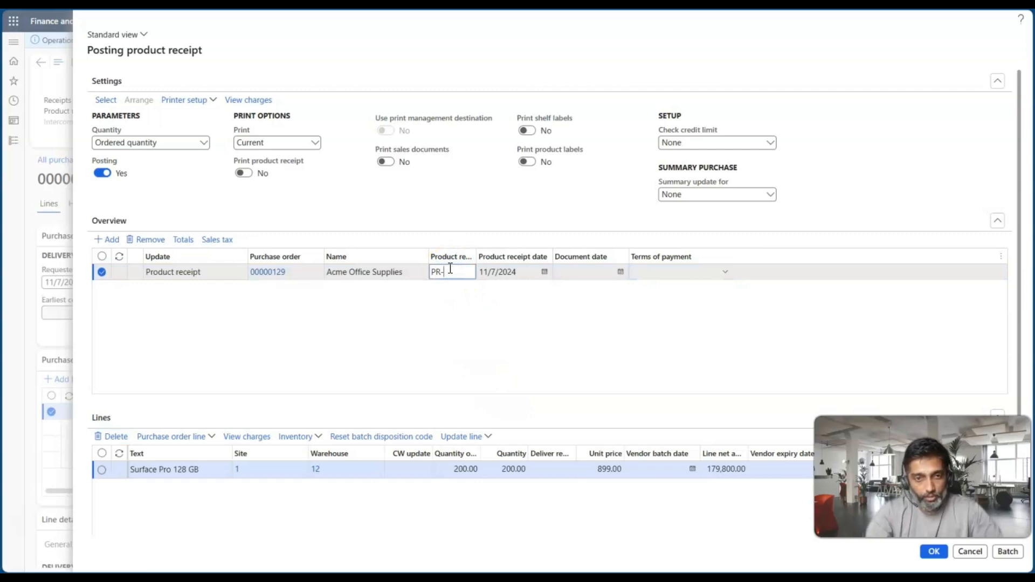
text(07911)
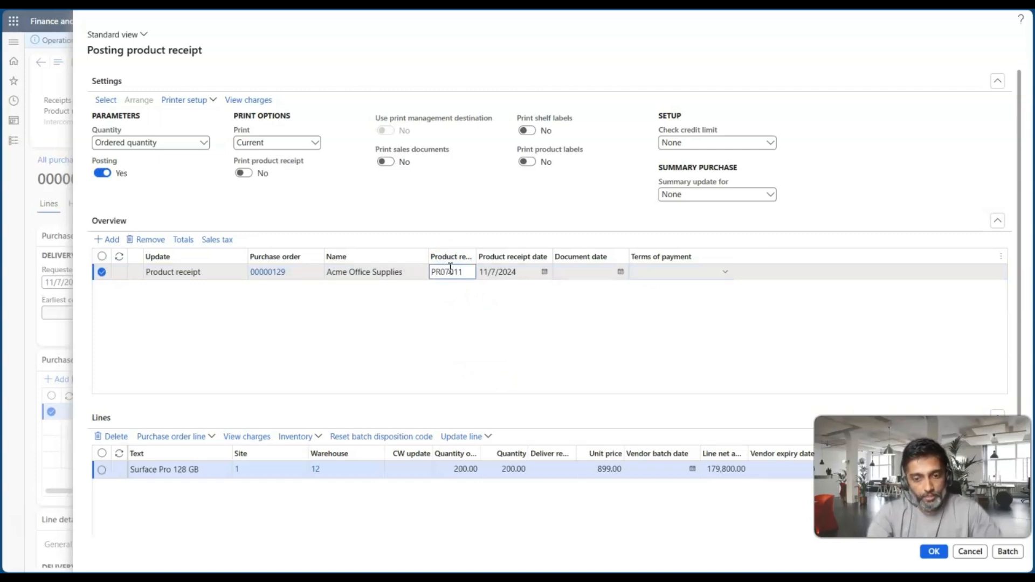
text(24-01)
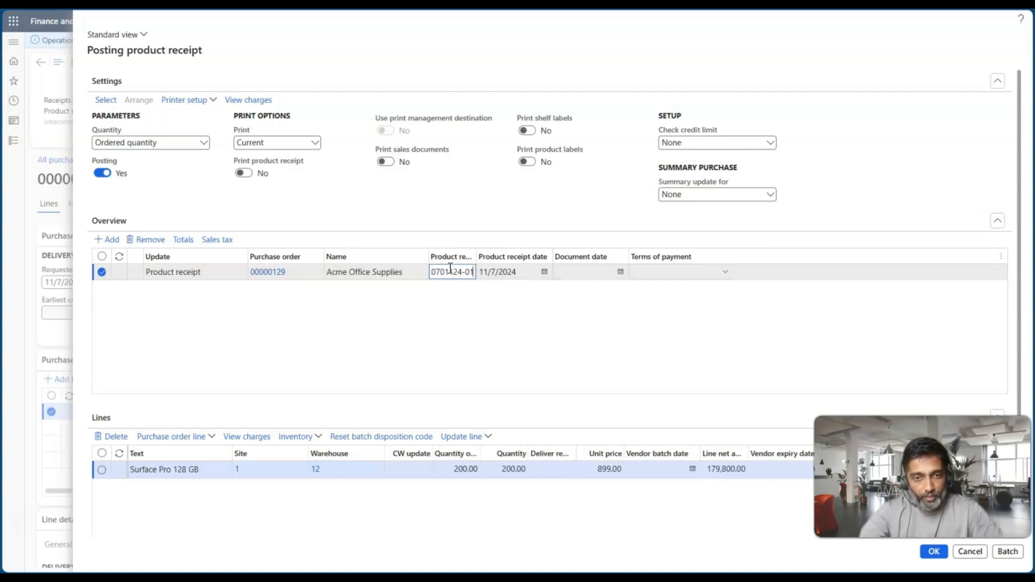
Complete the product receipt number as PR0701124-01 and post the product receipt
click(934, 551)
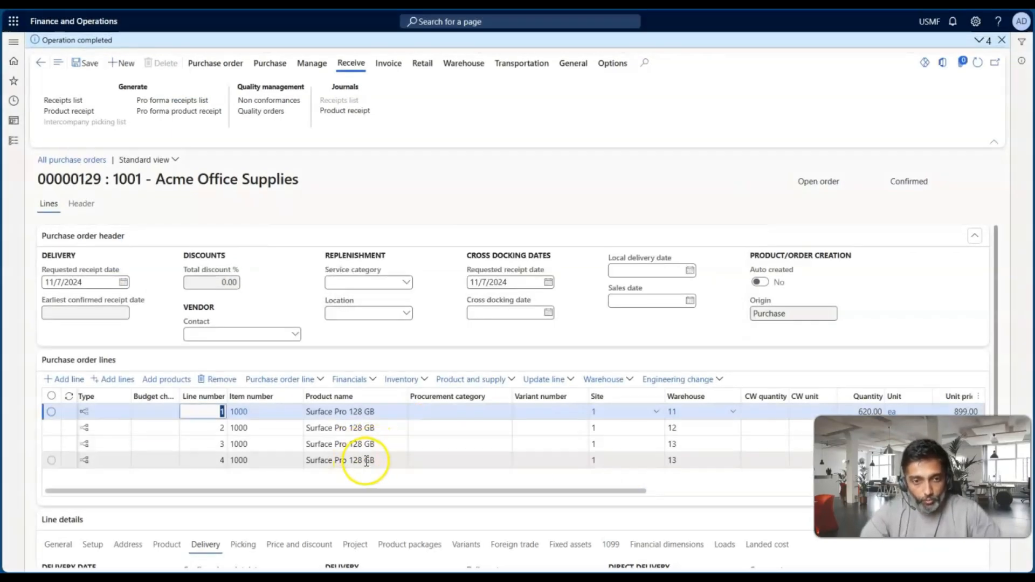
Examine the posted line's ordered and received quantities in the product receipt journal, and return to the purchase order
click(348, 117)
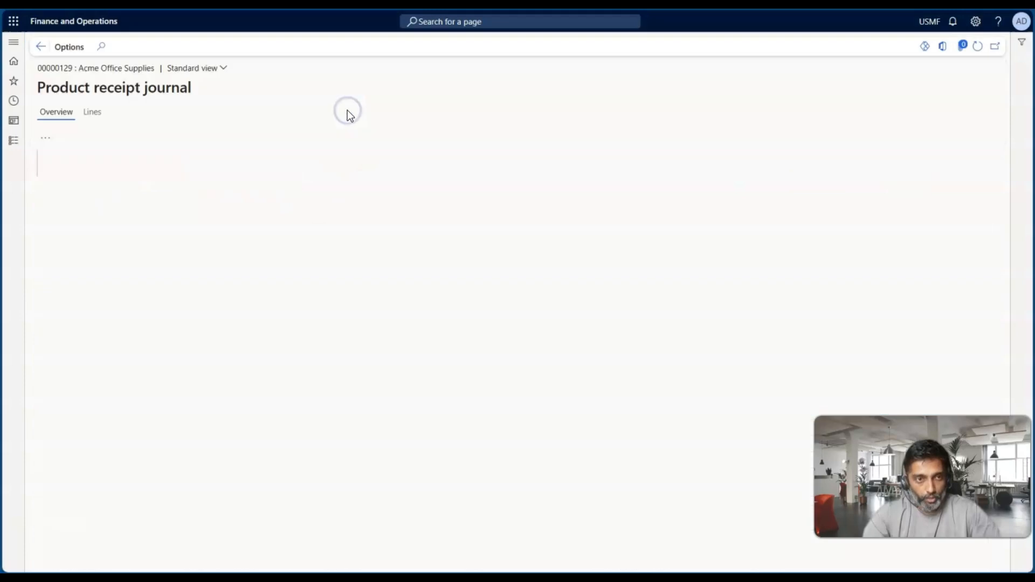
click(92, 113)
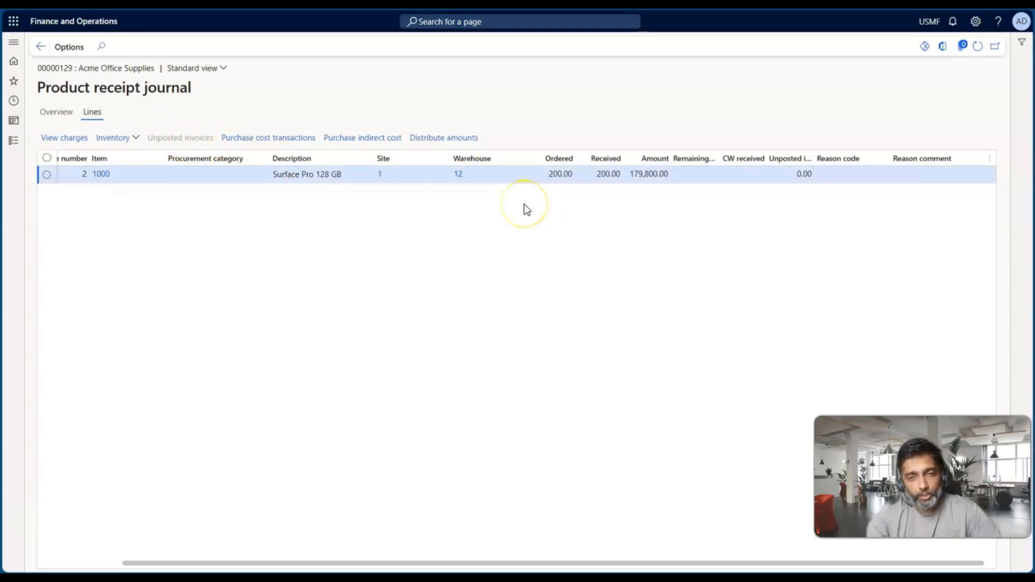
click(40, 47)
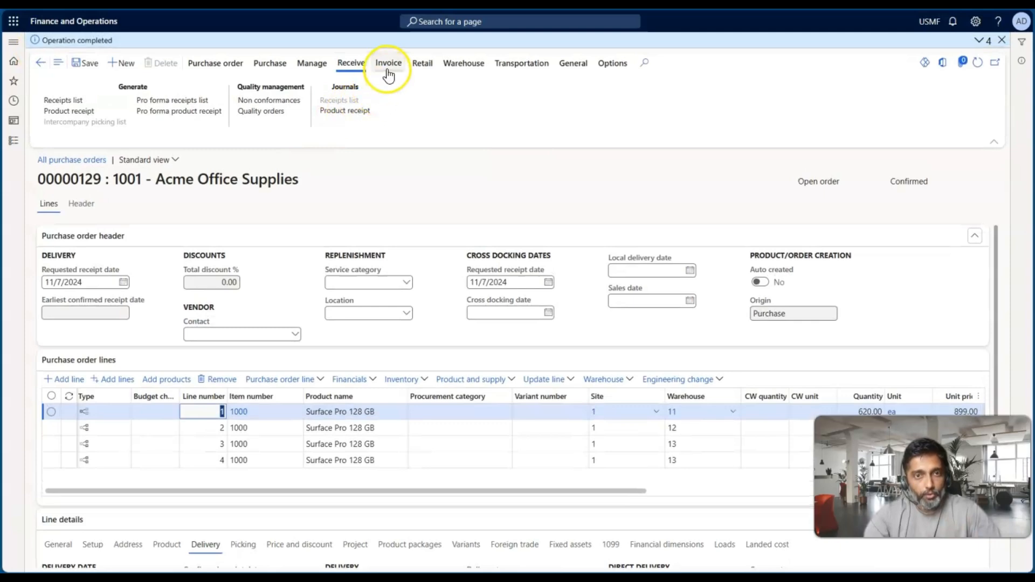
Generate a vendor invoice for the purchase order and change its default quantity for lines to Ordered quantity
click(388, 63)
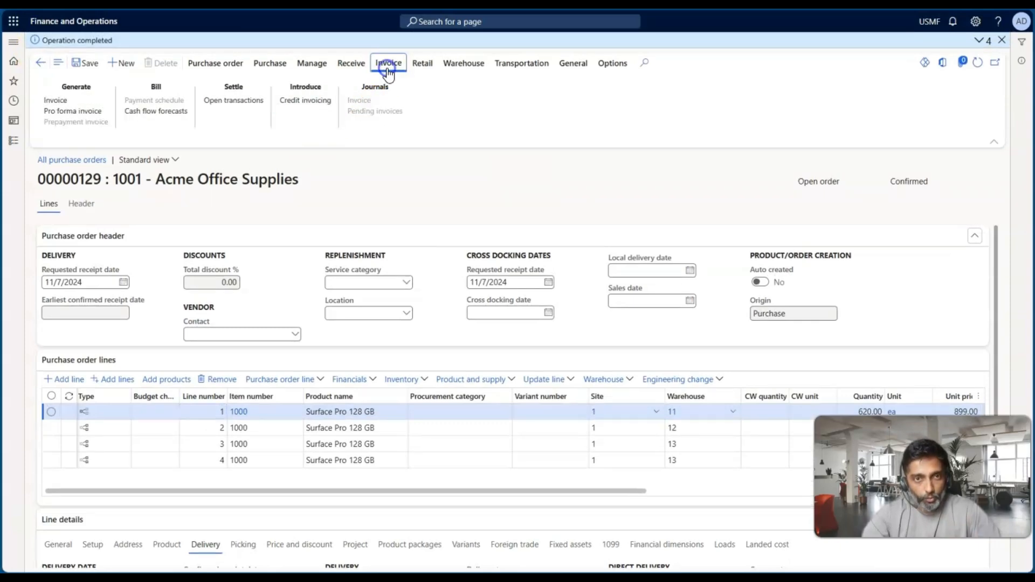
click(84, 98)
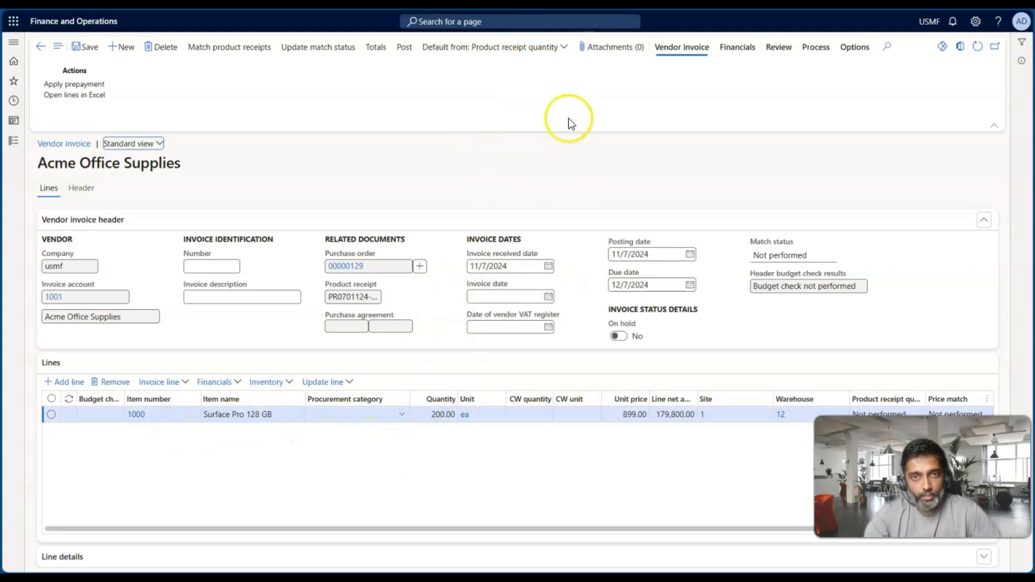
click(561, 53)
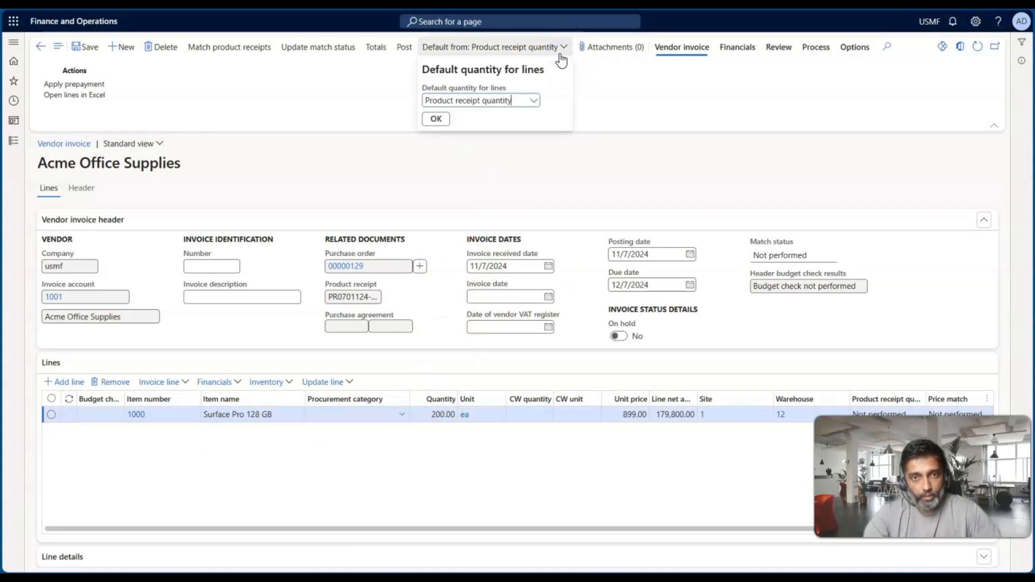
click(534, 102)
click(477, 130)
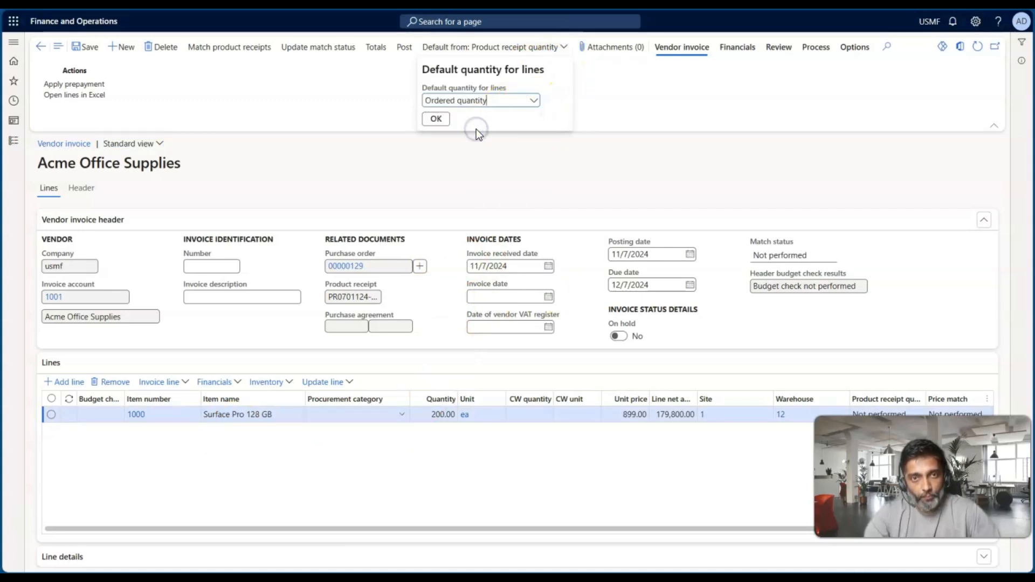
click(445, 120)
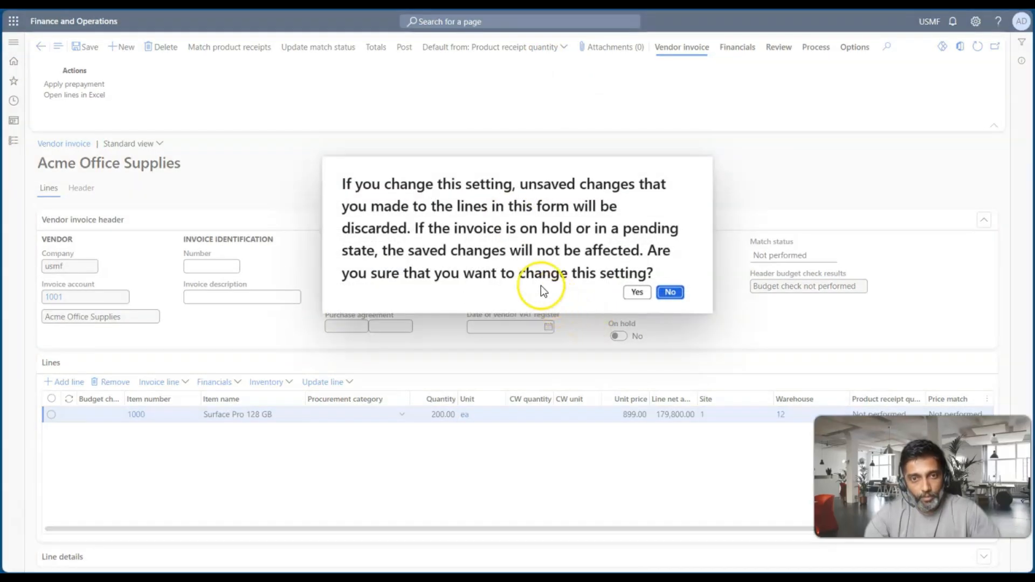
click(636, 294)
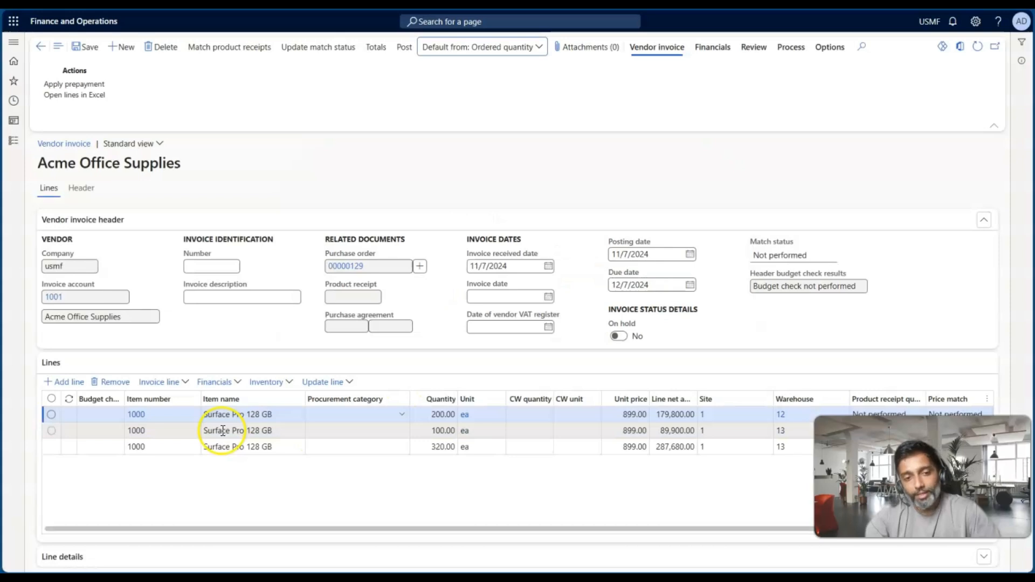
Review the quantities and warehouses of the vendor invoice lines, and go back through the purchase order to the Delivery Schedule slide
scroll(321, 441, right, 1)
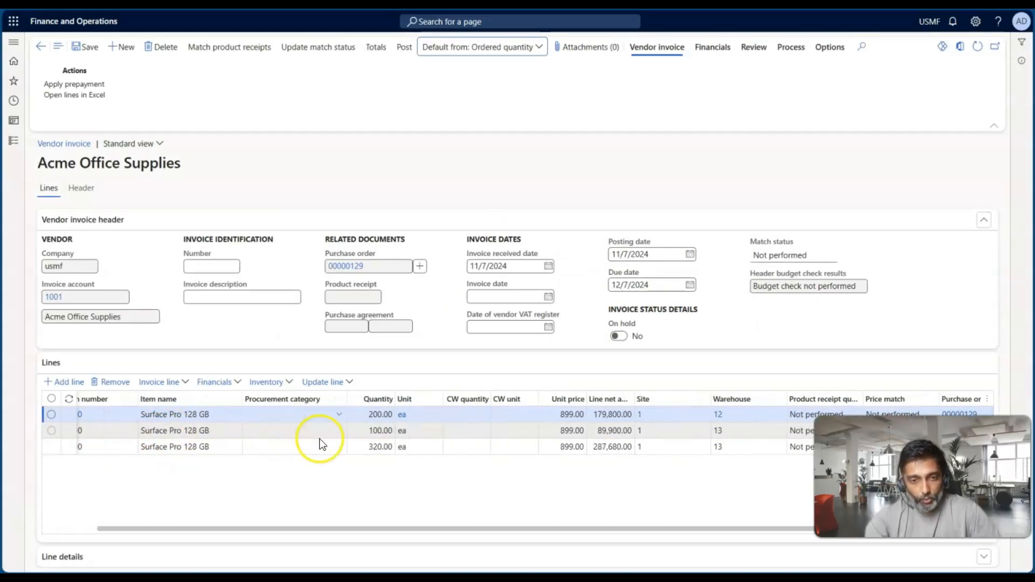
click(369, 414)
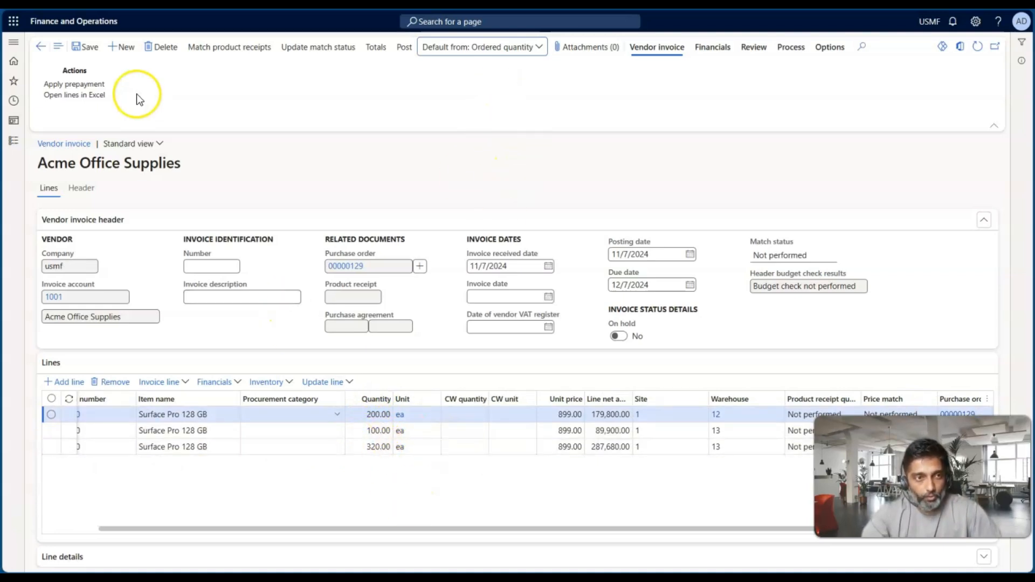
click(46, 53)
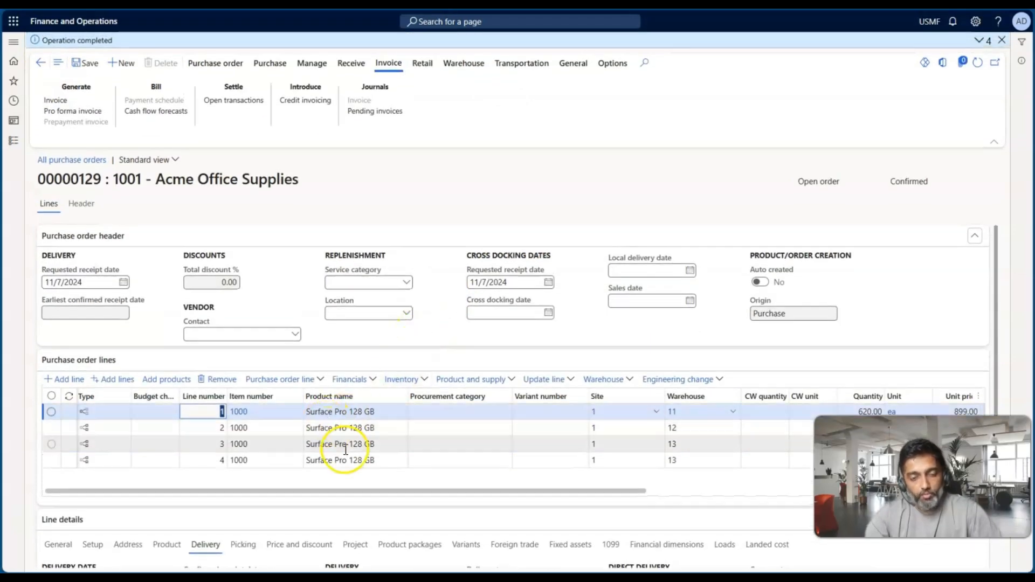
key(alt+Tab)
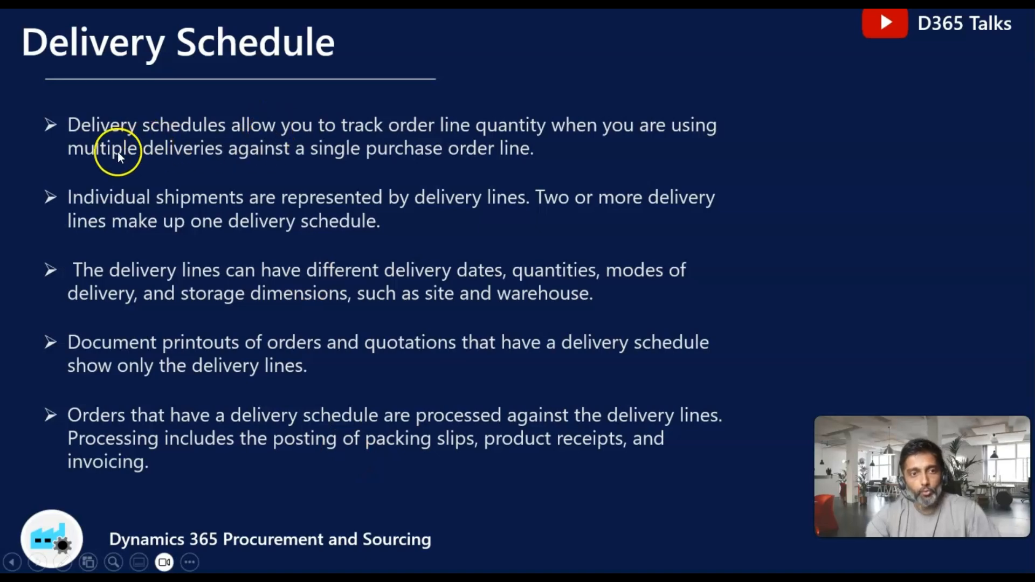